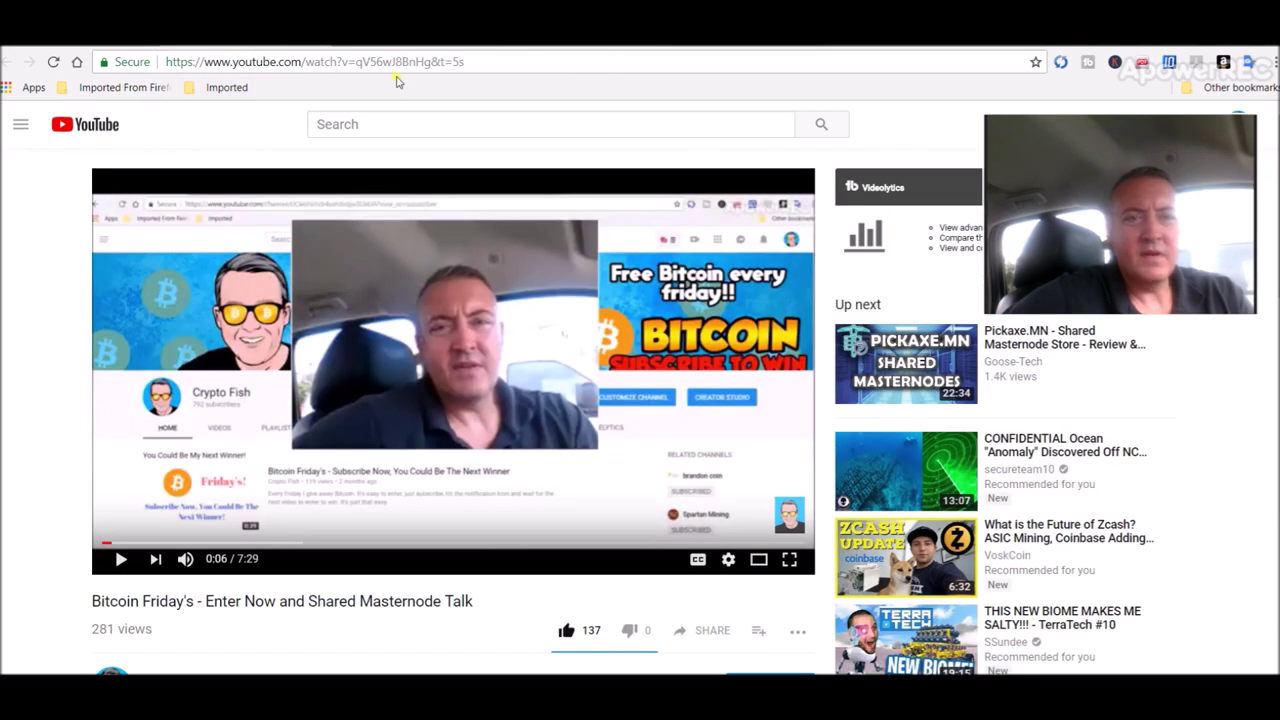
Copy the Bitcoin Friday's video URL without its time suffix and retrieve that video's comments in the YouTube Random Comment Picker.
left_click_drag(431, 62, 158, 82)
key("ctrl+c")
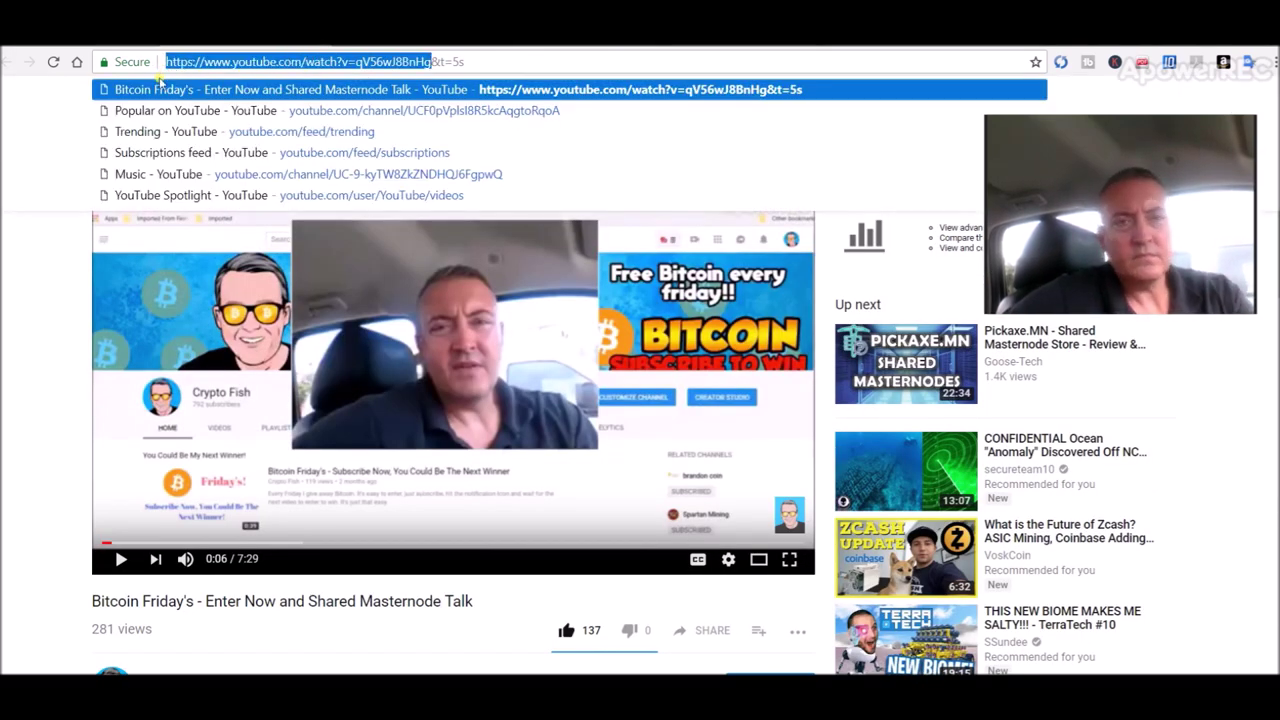
left_click(840, 44)
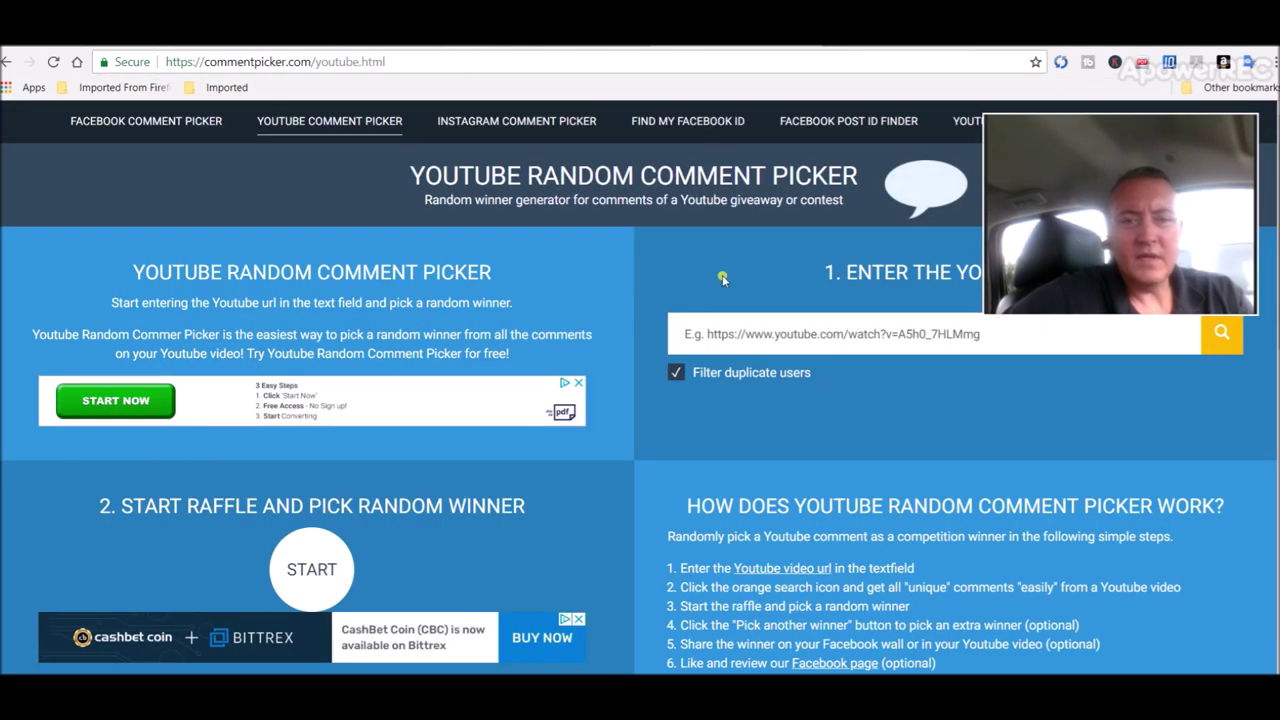
left_click(735, 322)
key("ctrl+v")
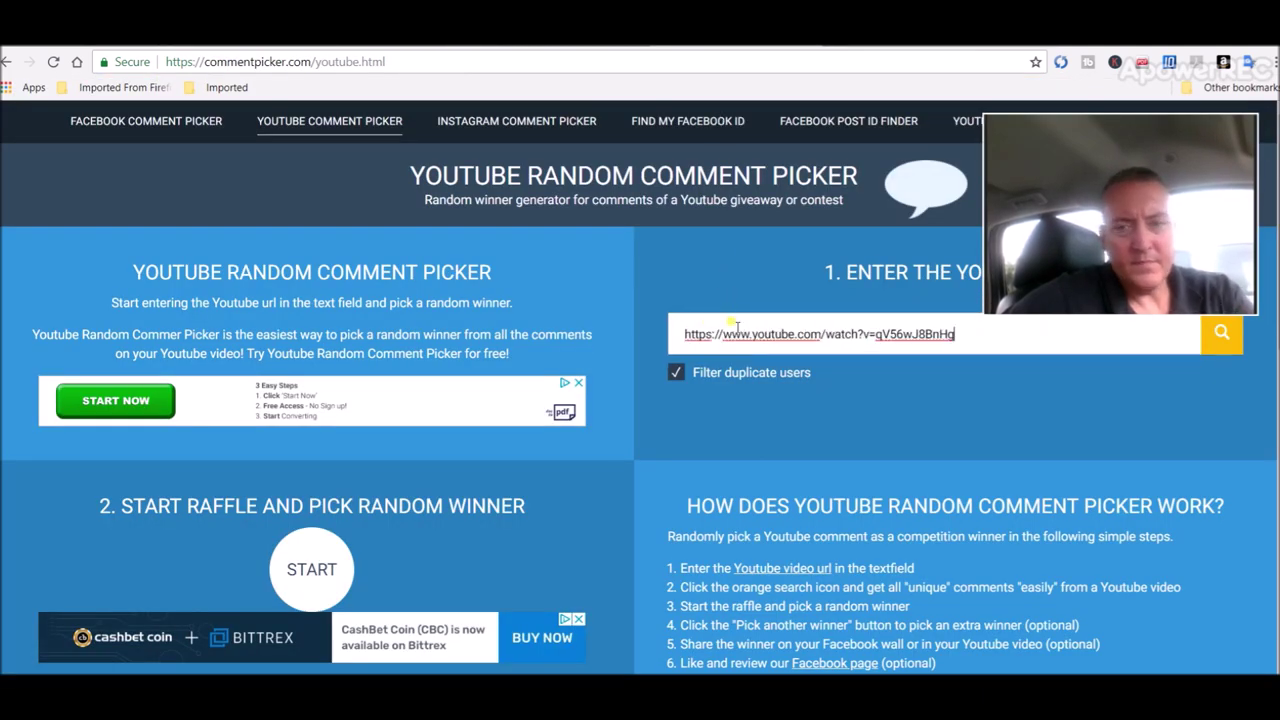
left_click(1222, 338)
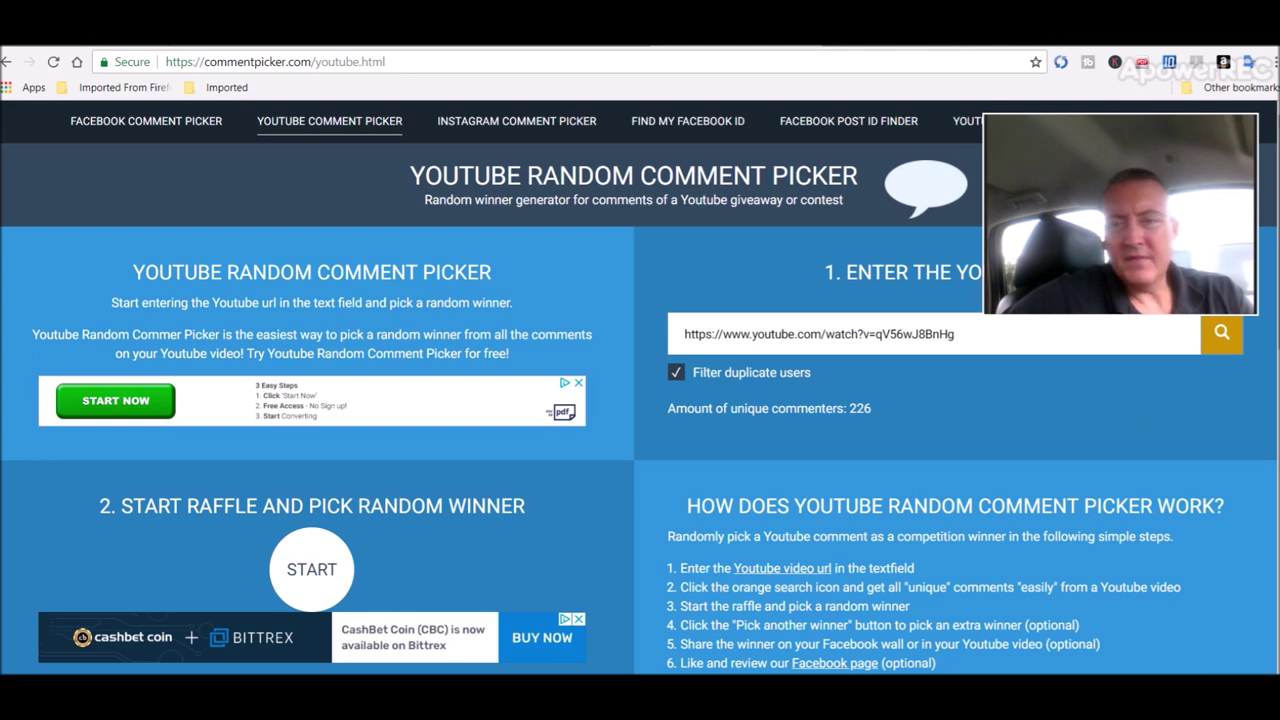
Start the raffle to pick a random winner and copy the Bitcoin address from the winning comment.
scroll(640, 386, "down", 2)
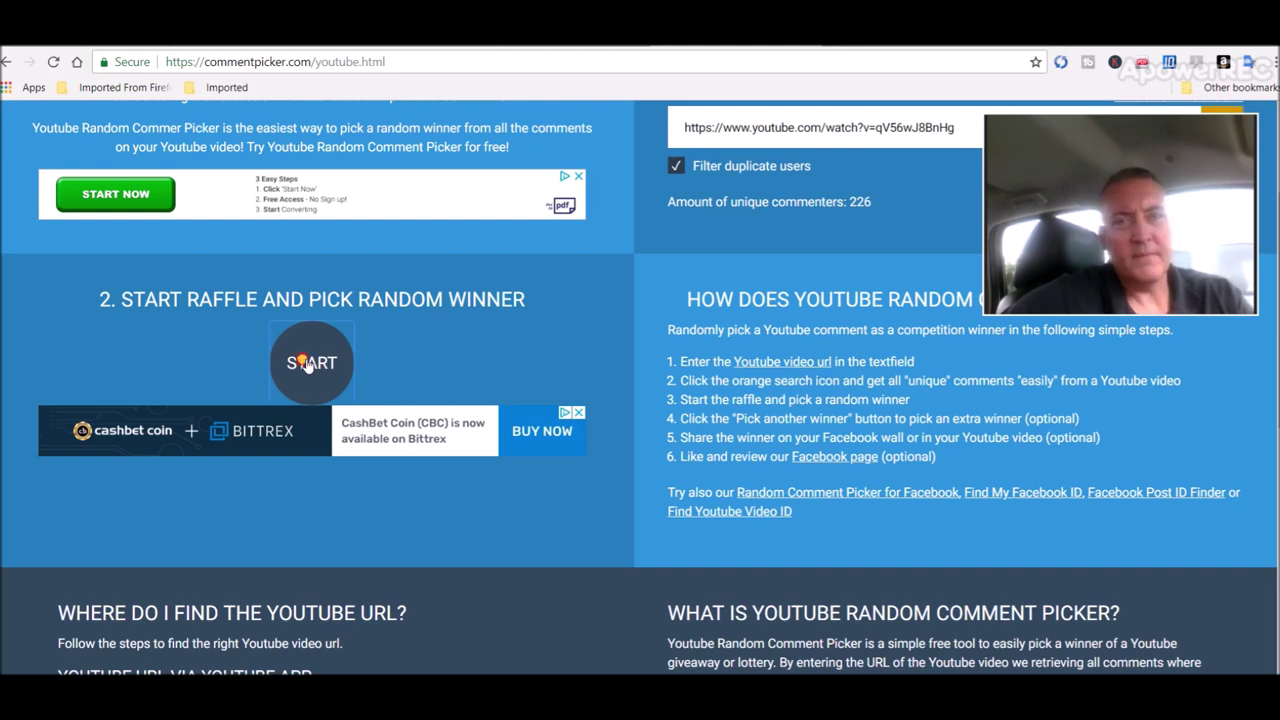
left_click(308, 364)
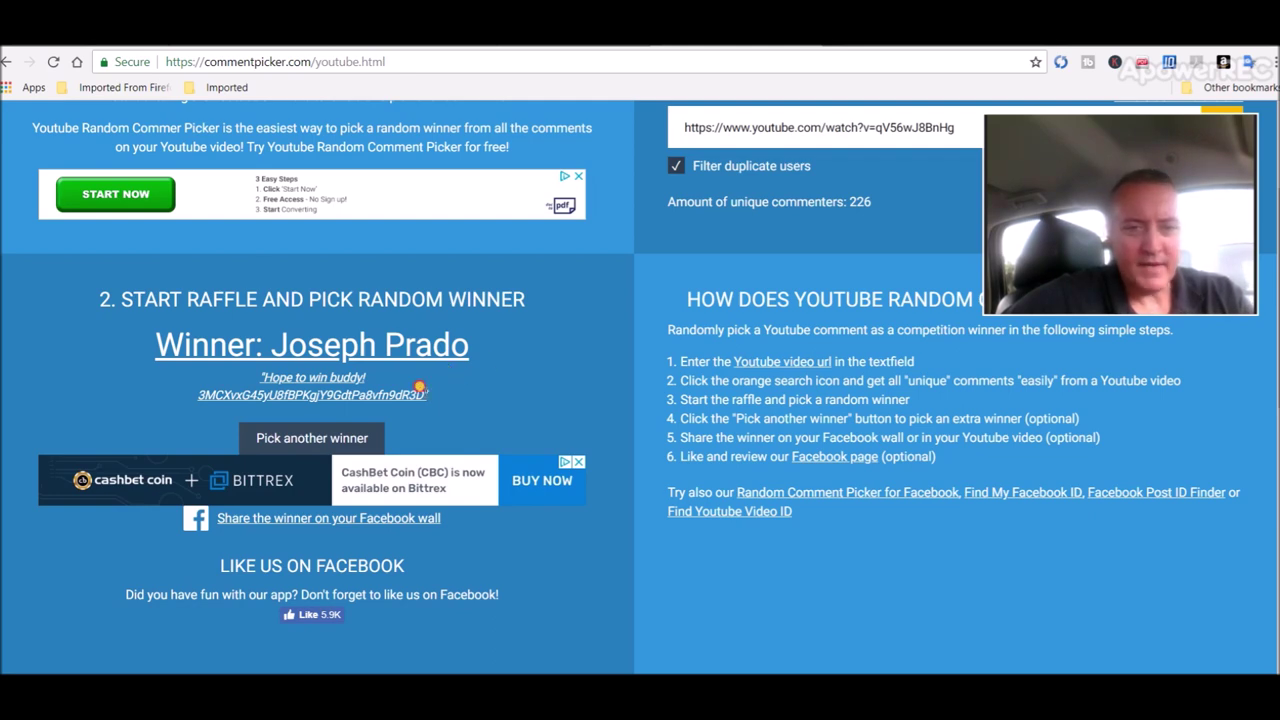
left_click_drag(420, 387, 191, 396)
key("ctrl+c")
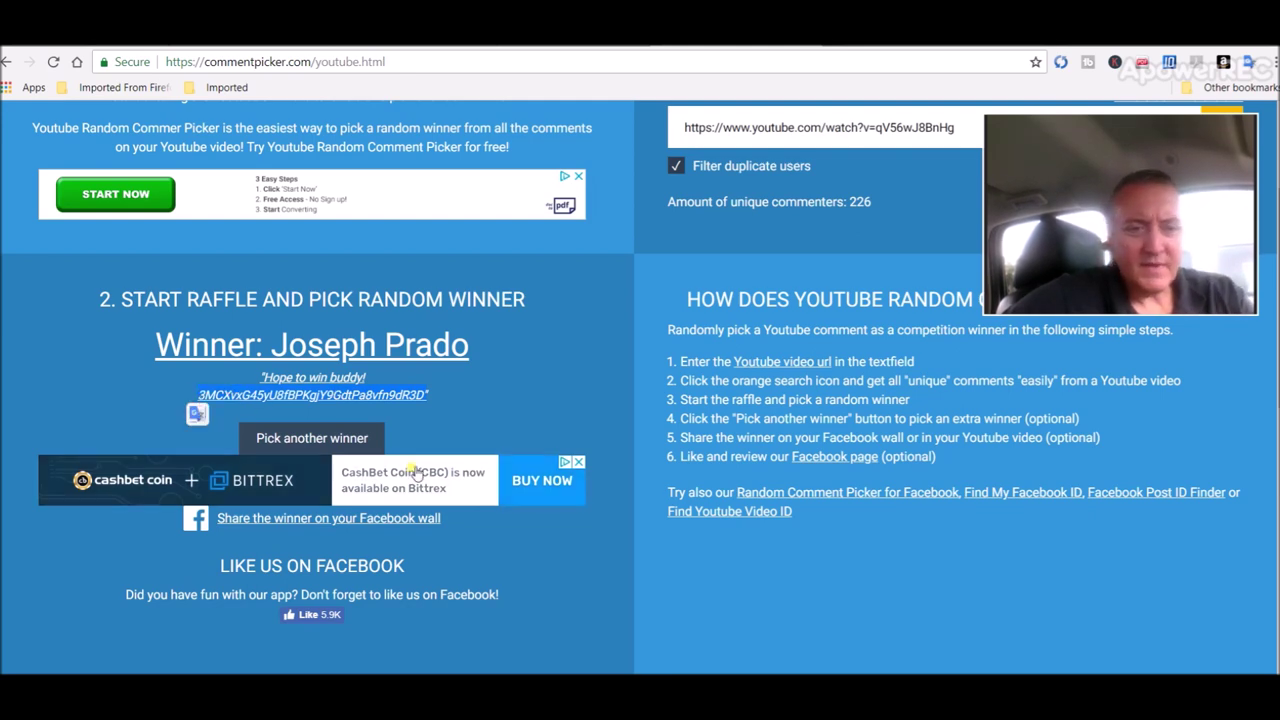
Switch to the Exodus wallet and send 20.00 USD in Bitcoin to the copied address, removing its trailing quotation mark.
key("alt+Tab")
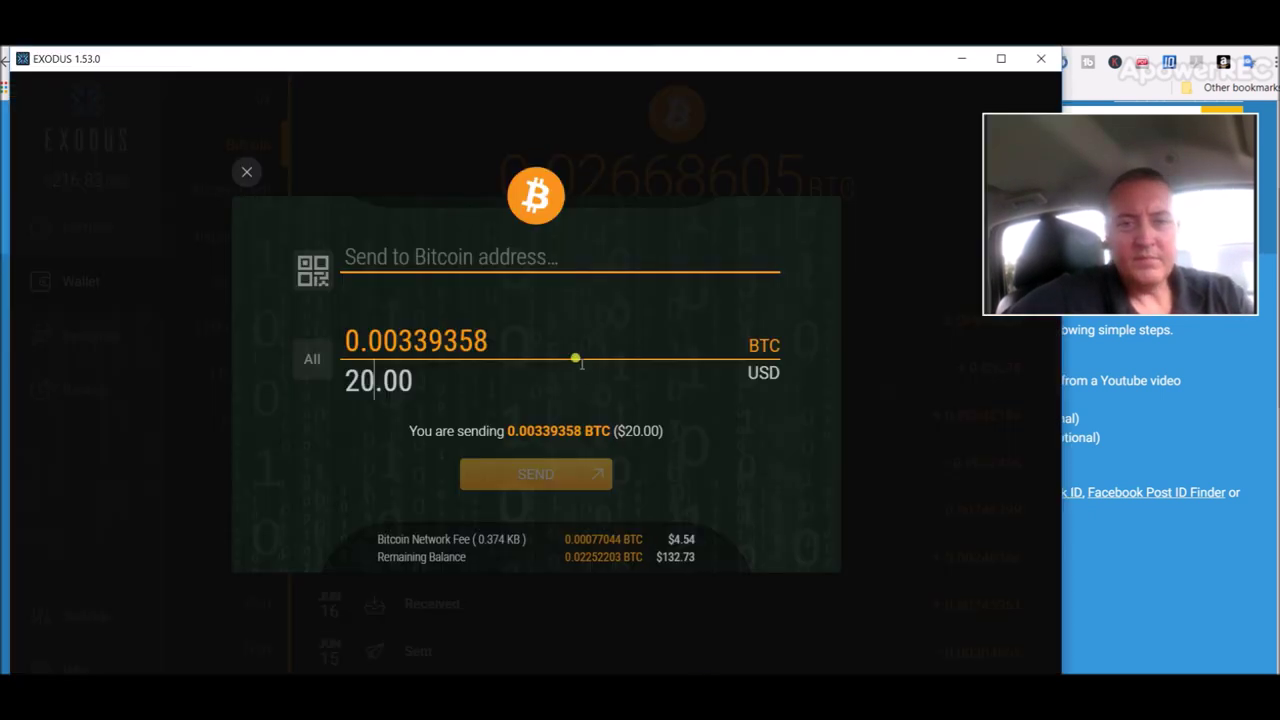
left_click(441, 257)
key("ctrl+v")
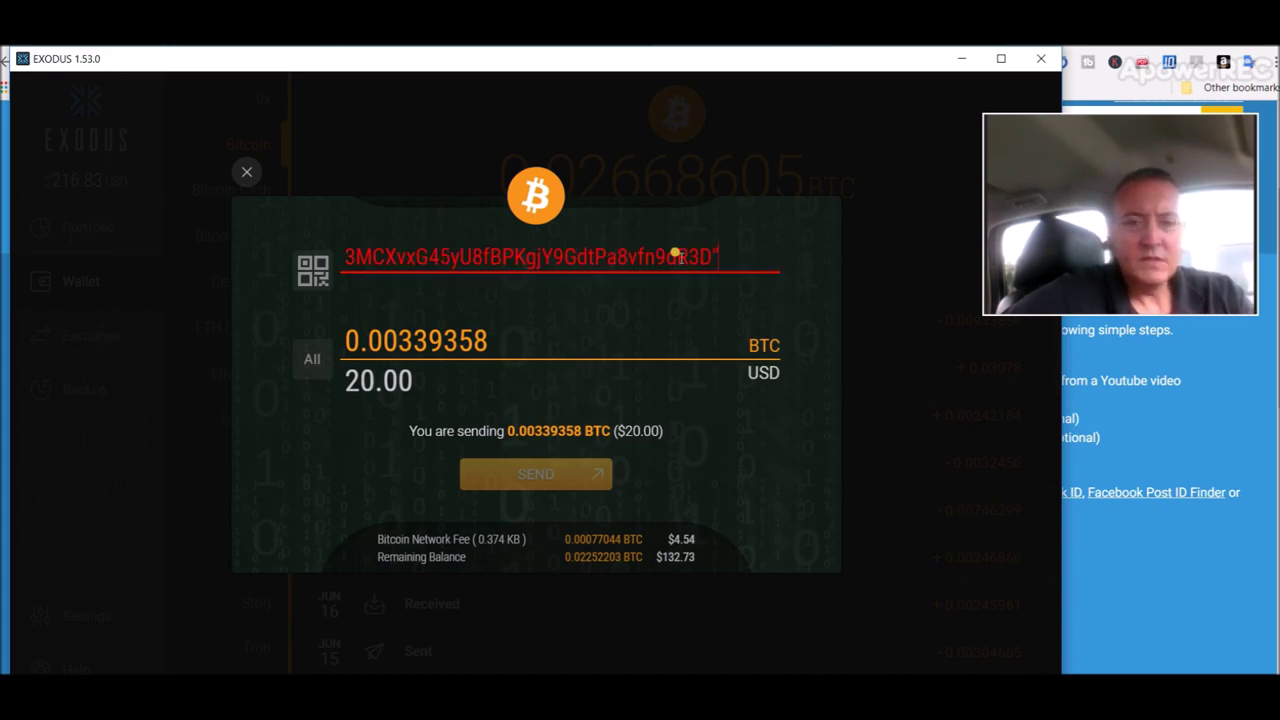
key("BackSpace")
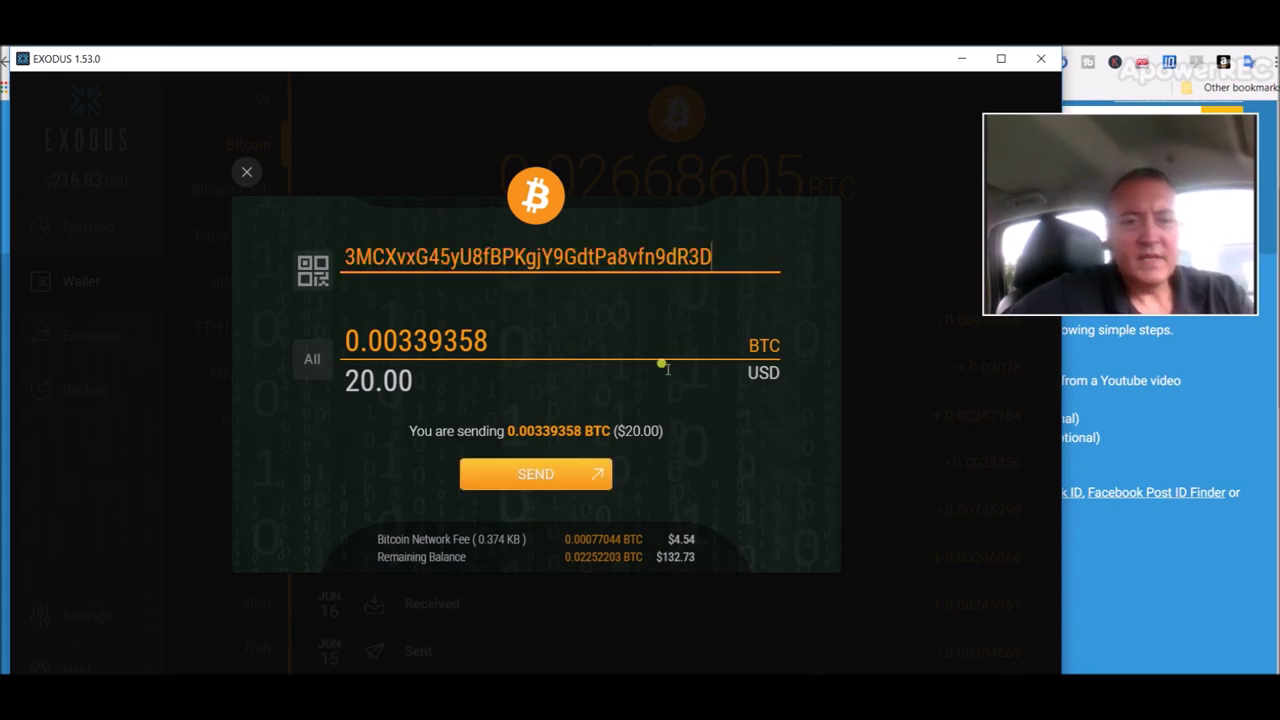
left_click(545, 474)
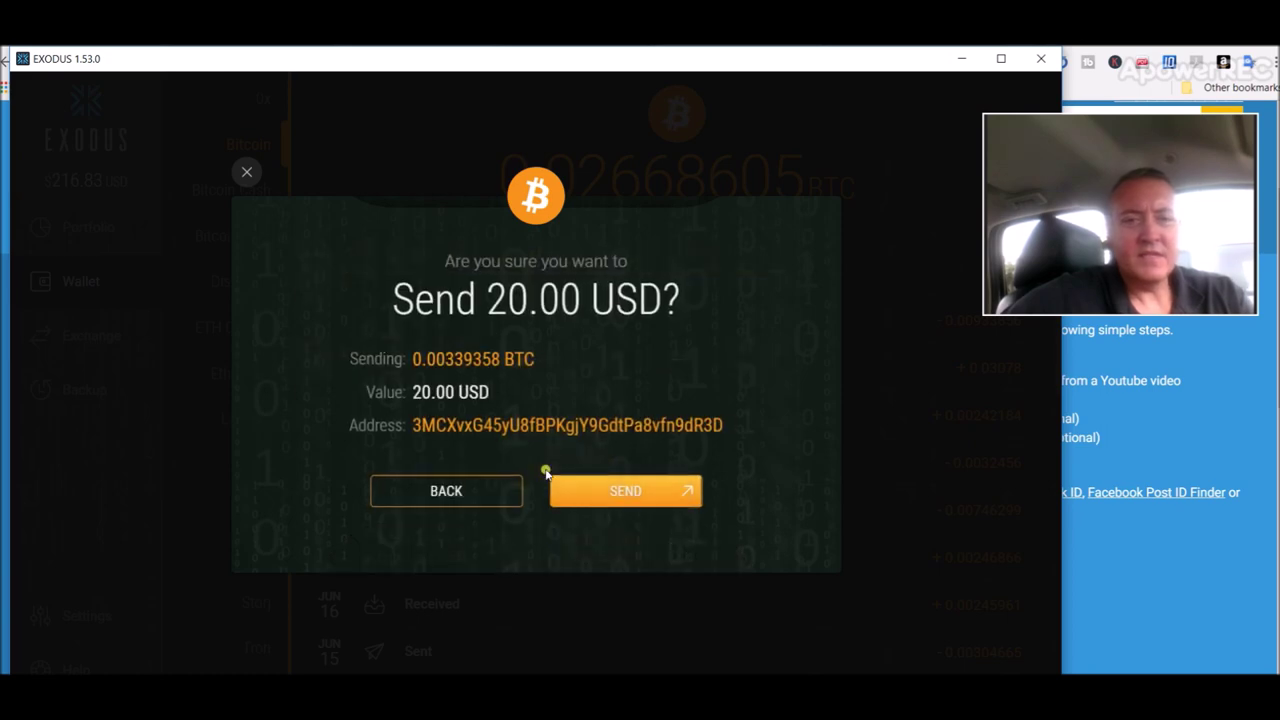
left_click(618, 487)
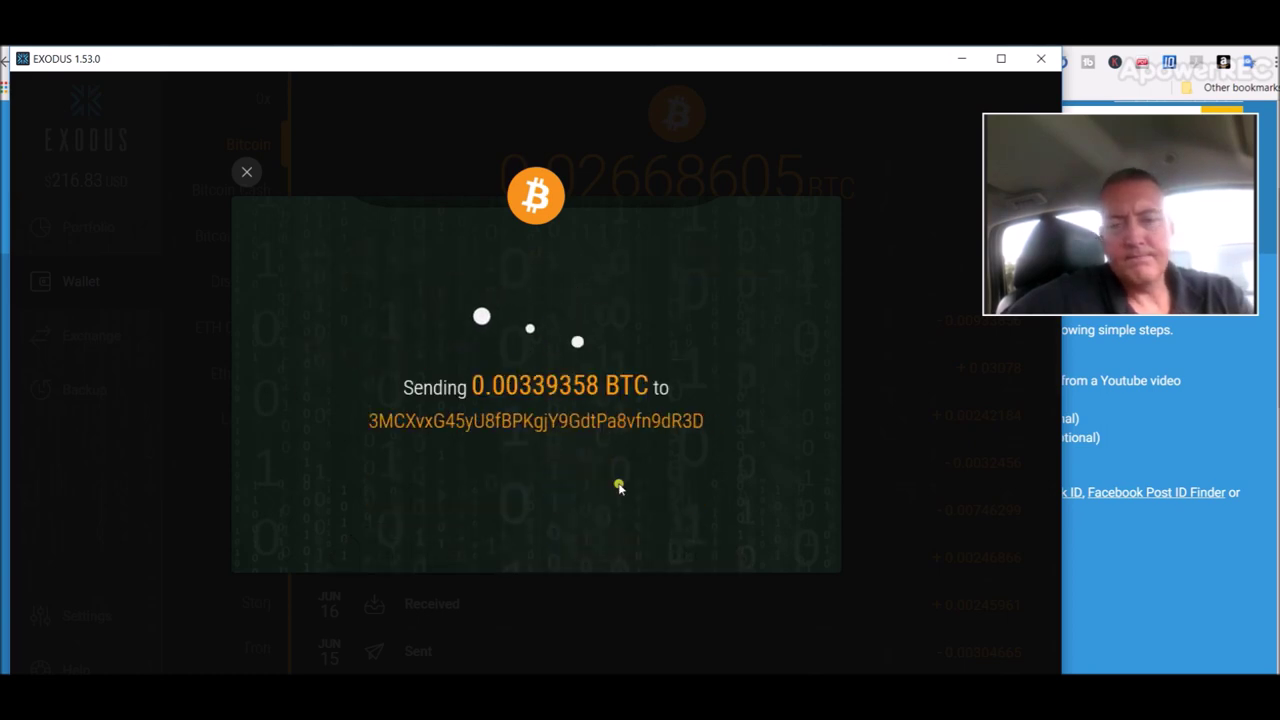
left_click(519, 487)
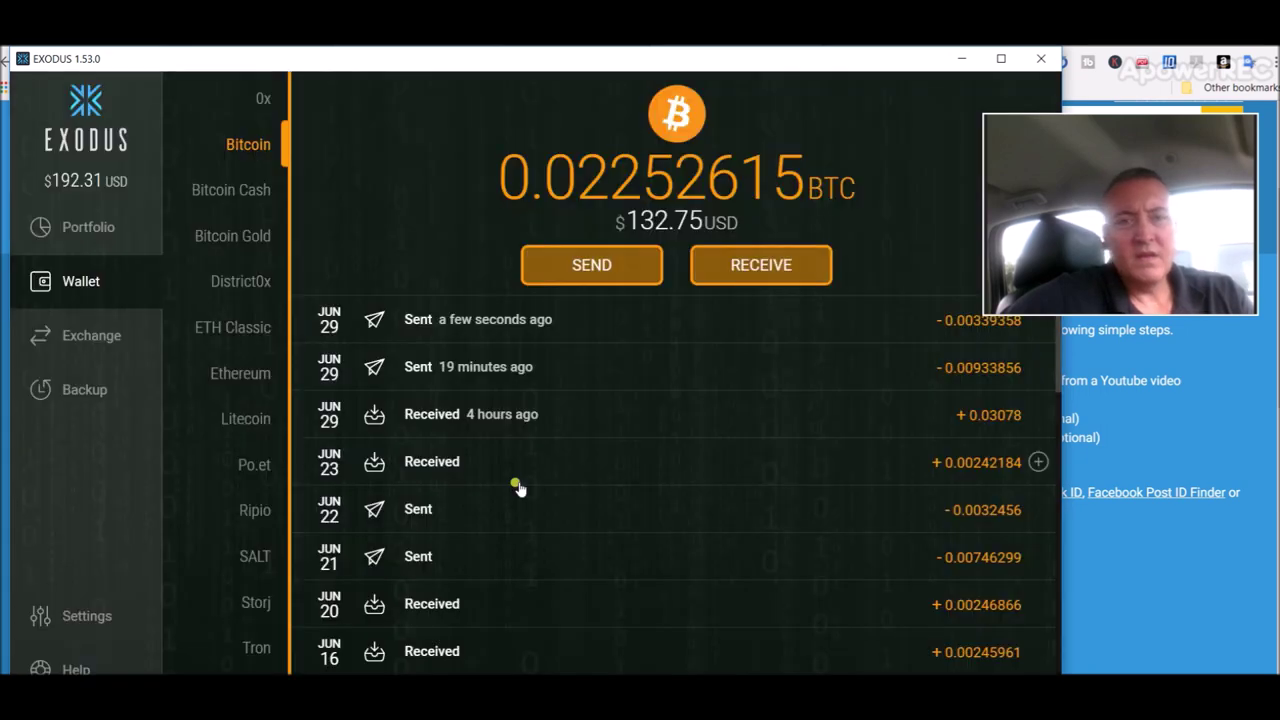
left_click(961, 58)
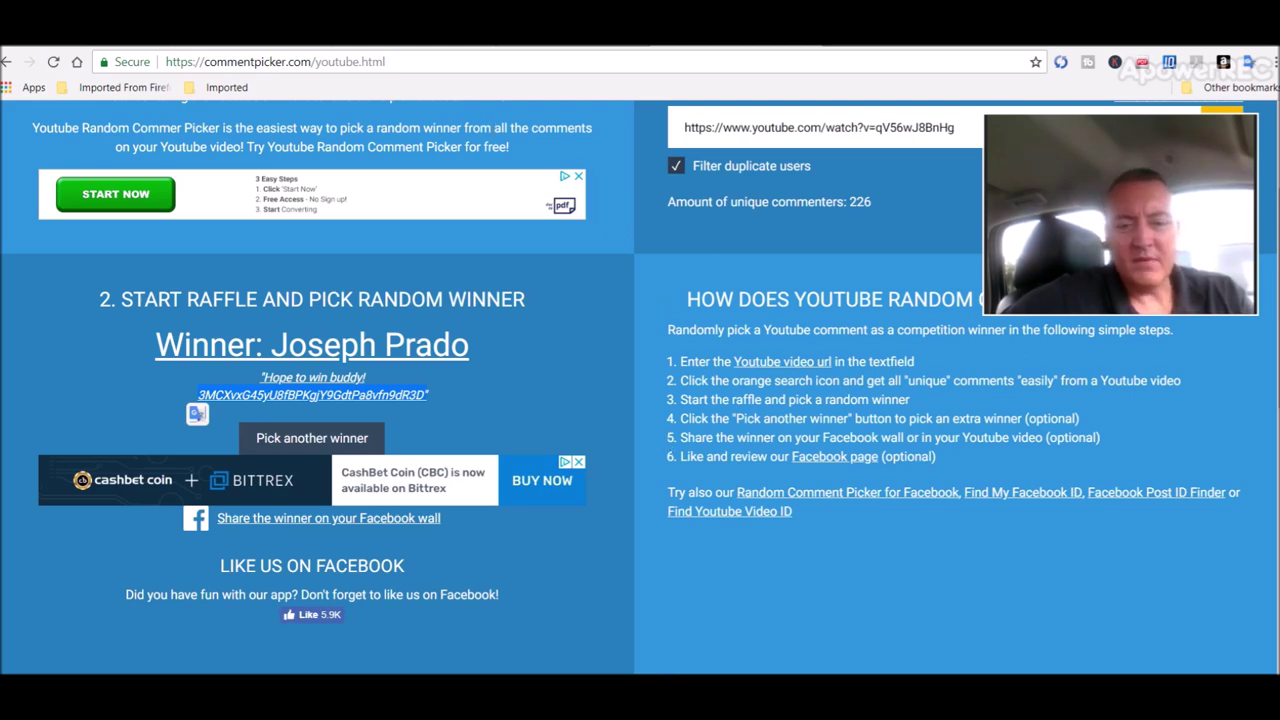
Switch to the mining spreadsheet and review the ETN, MoonDex and BTC mined and the weekly USD total for June 22nd – June 28th.
key("alt+Tab")
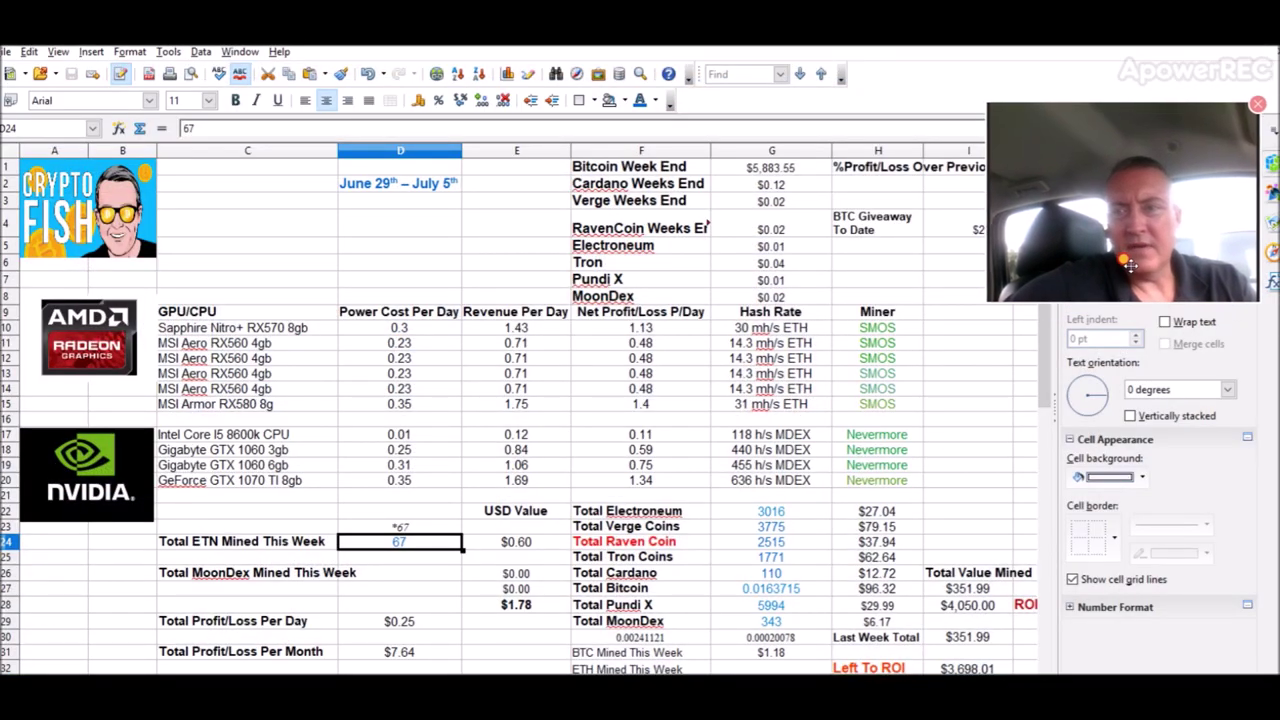
left_click_drag(1130, 265, 1137, 252)
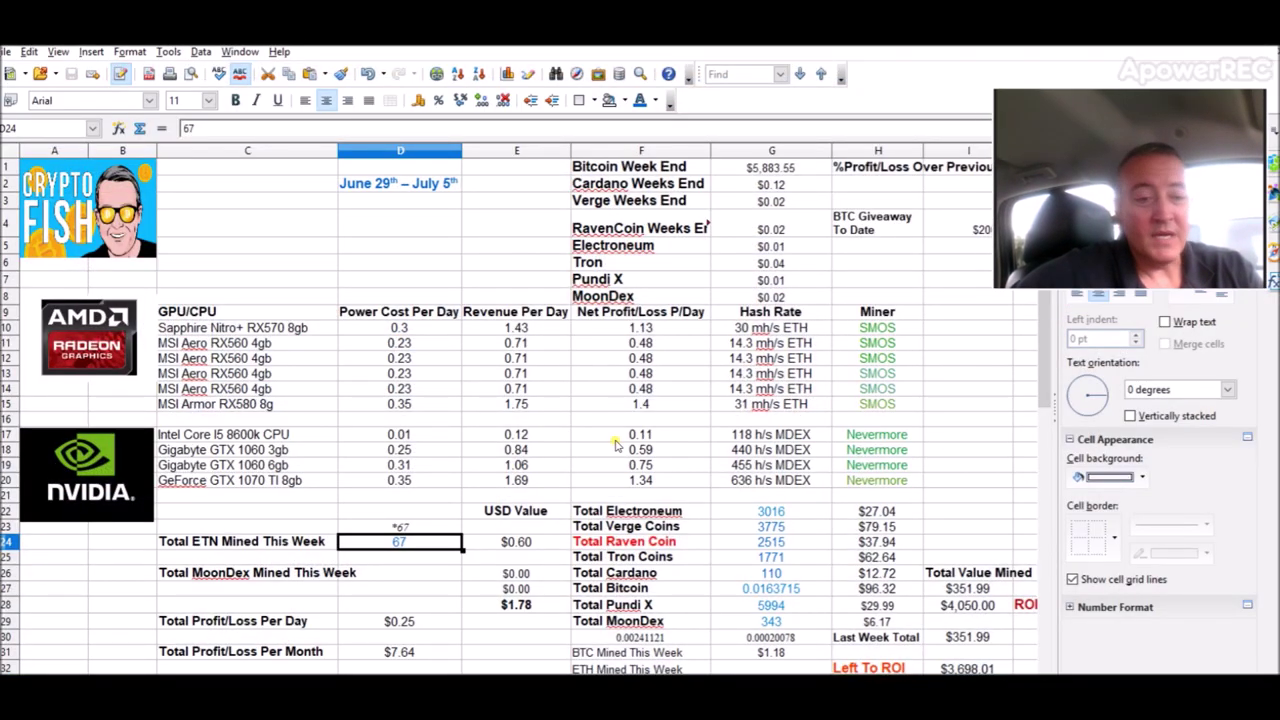
key("ctrl+Page_Up")
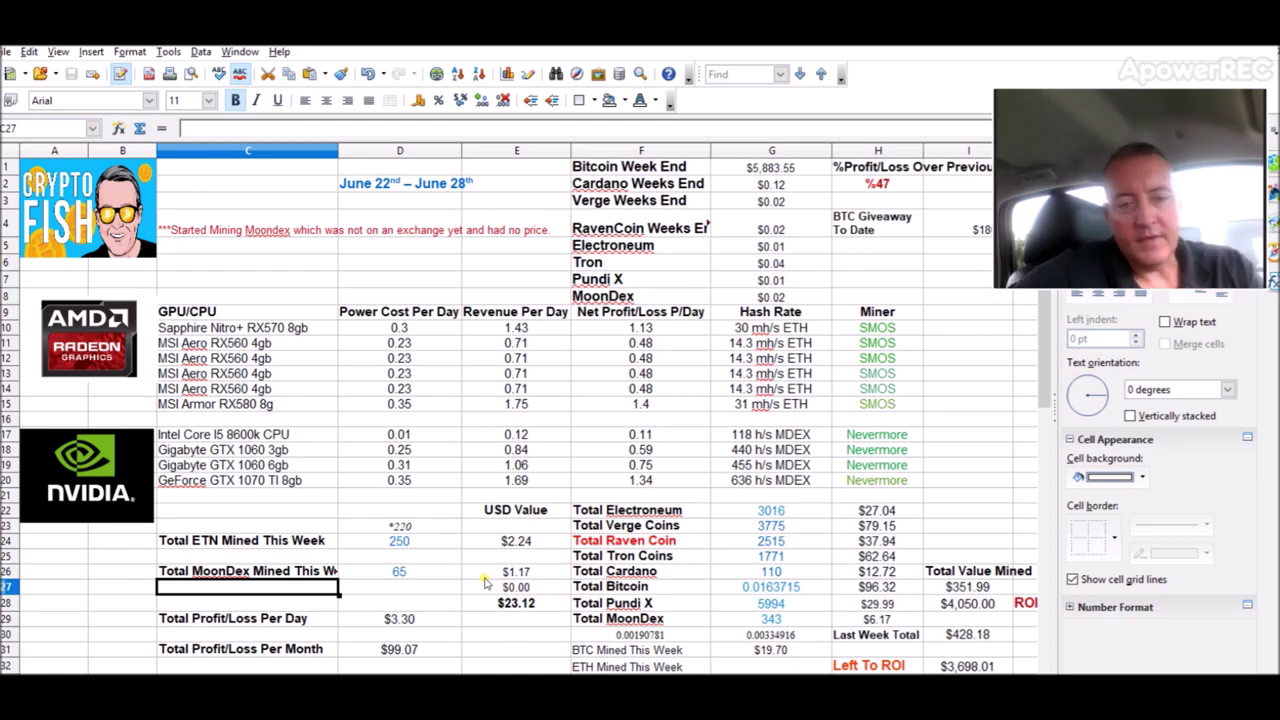
left_click(436, 577)
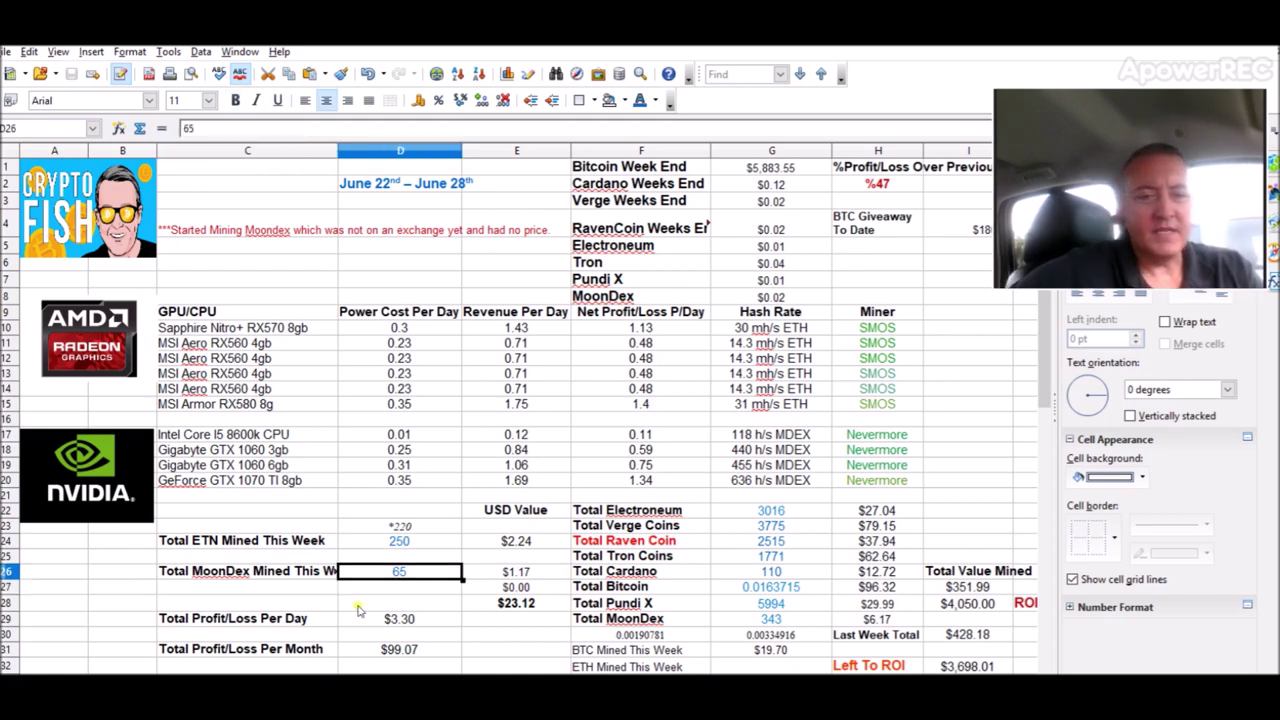
left_click(398, 543)
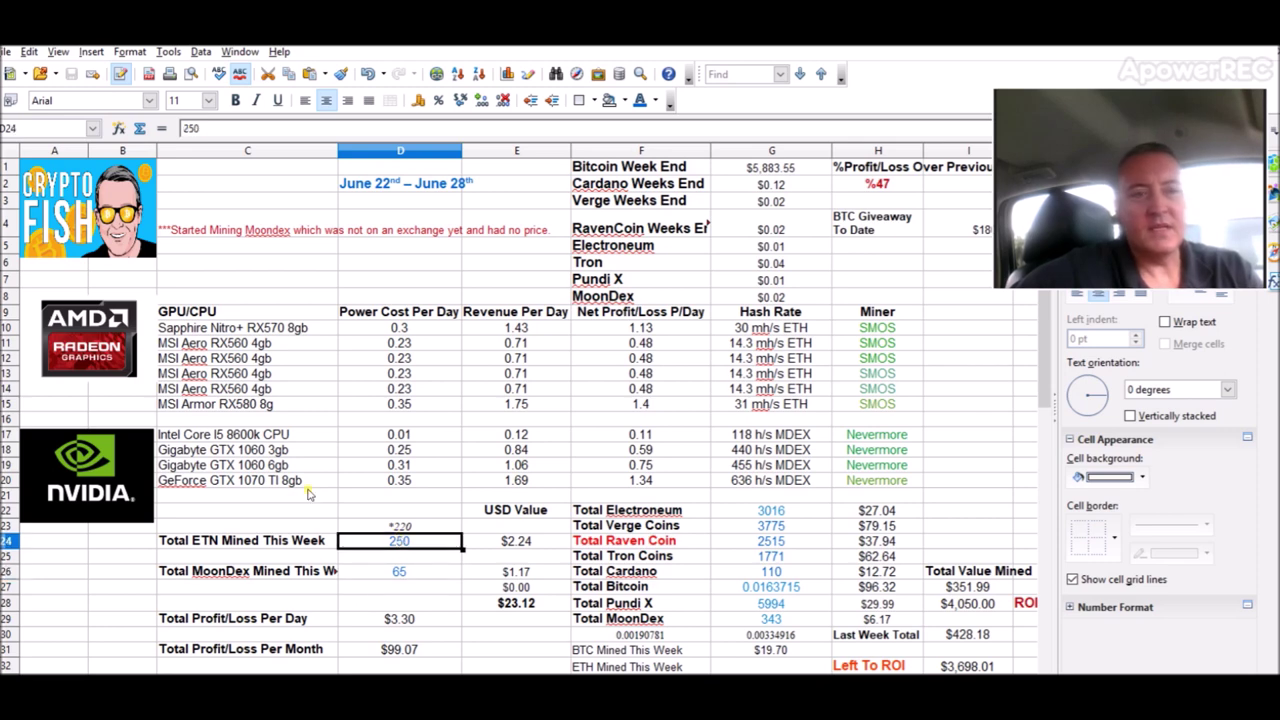
left_click(748, 652)
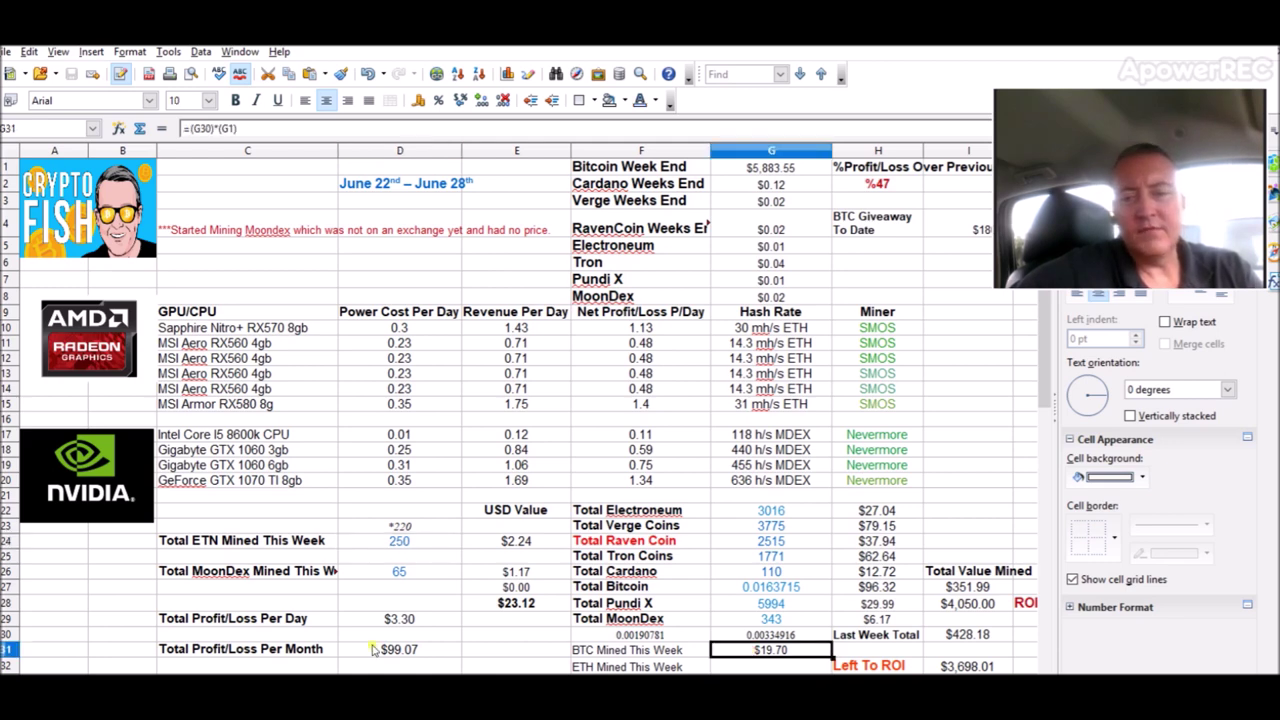
left_click(521, 604)
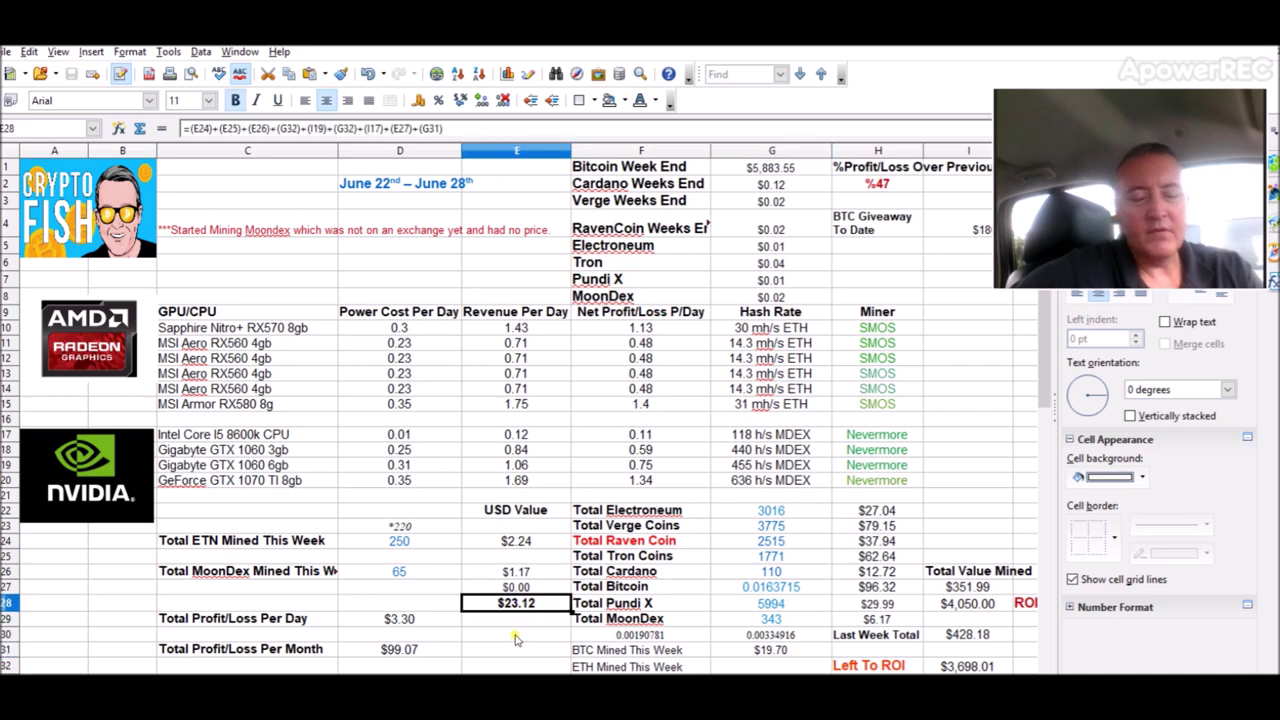
Check the profit/loss percentage over the previous week against the weekly USD total on the June 15th – June 21st sheet.
left_click(900, 188)
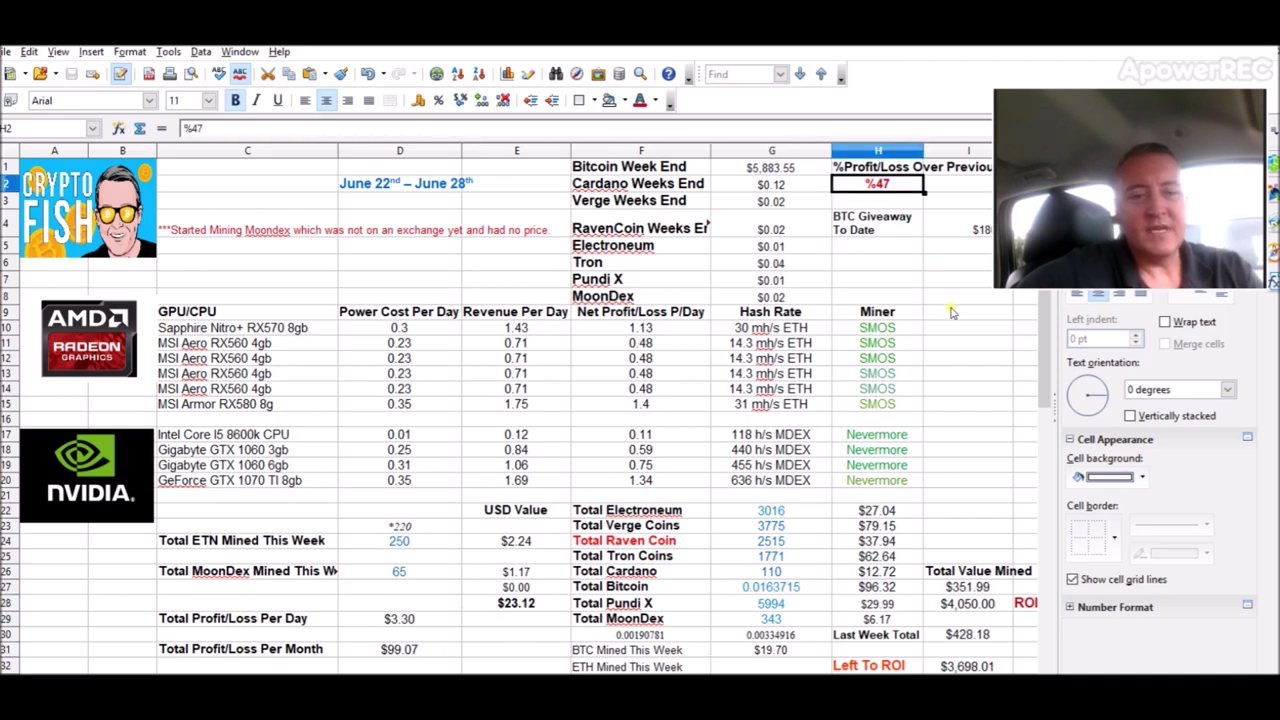
key("ctrl+Page_Up")
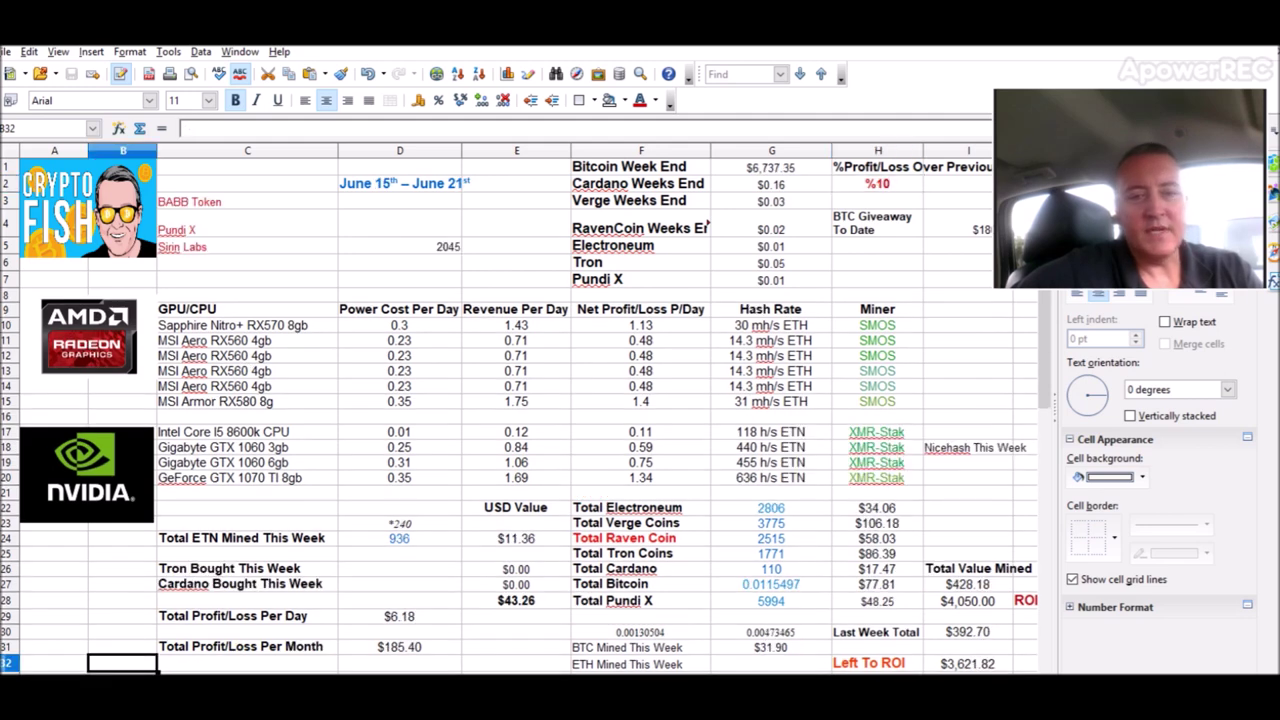
left_click(531, 602)
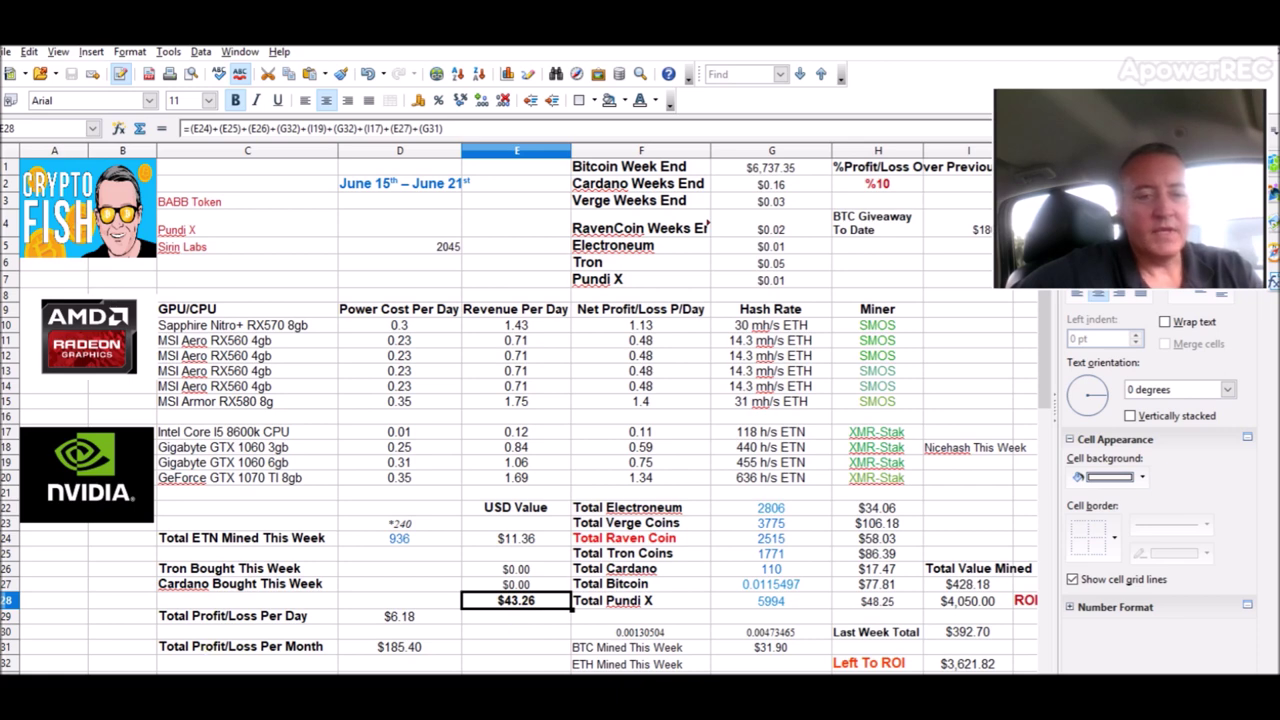
Return to the June 22nd – June 28th sheet and examine the MoonDex amount, price and USD value, plus the total value mined.
key("ctrl+Page_Down")
left_click(406, 572)
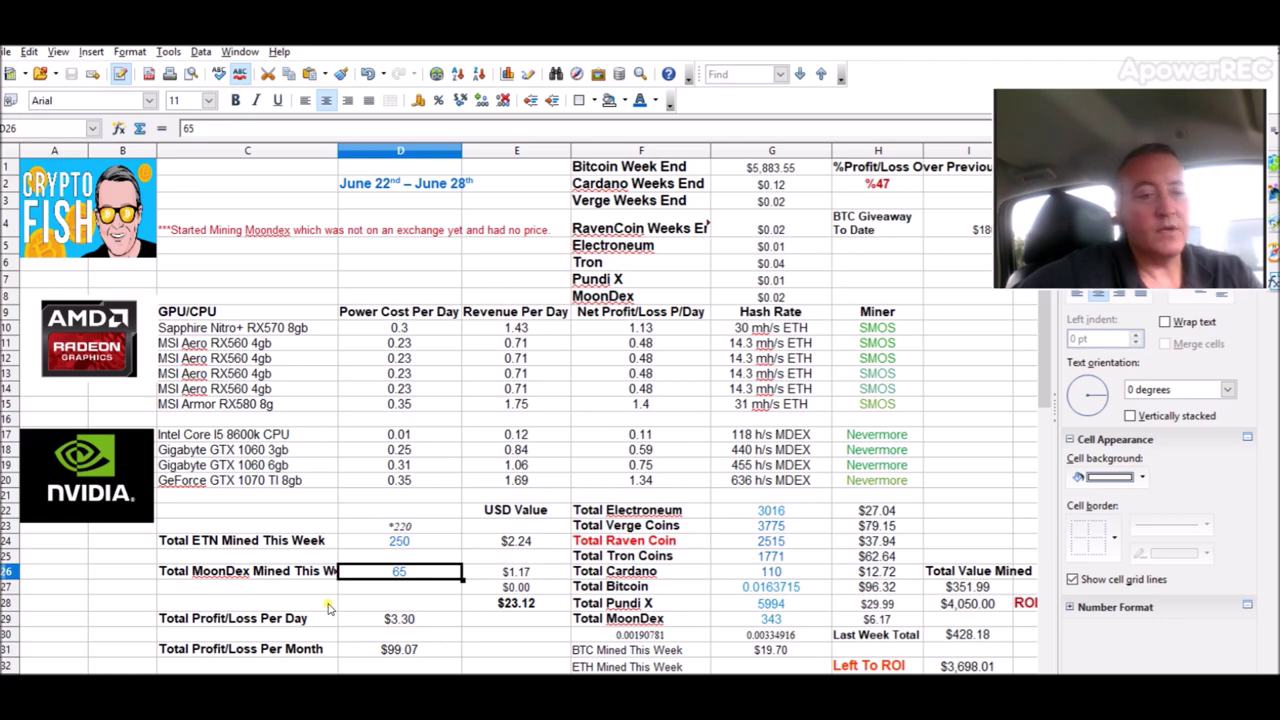
left_click(790, 297)
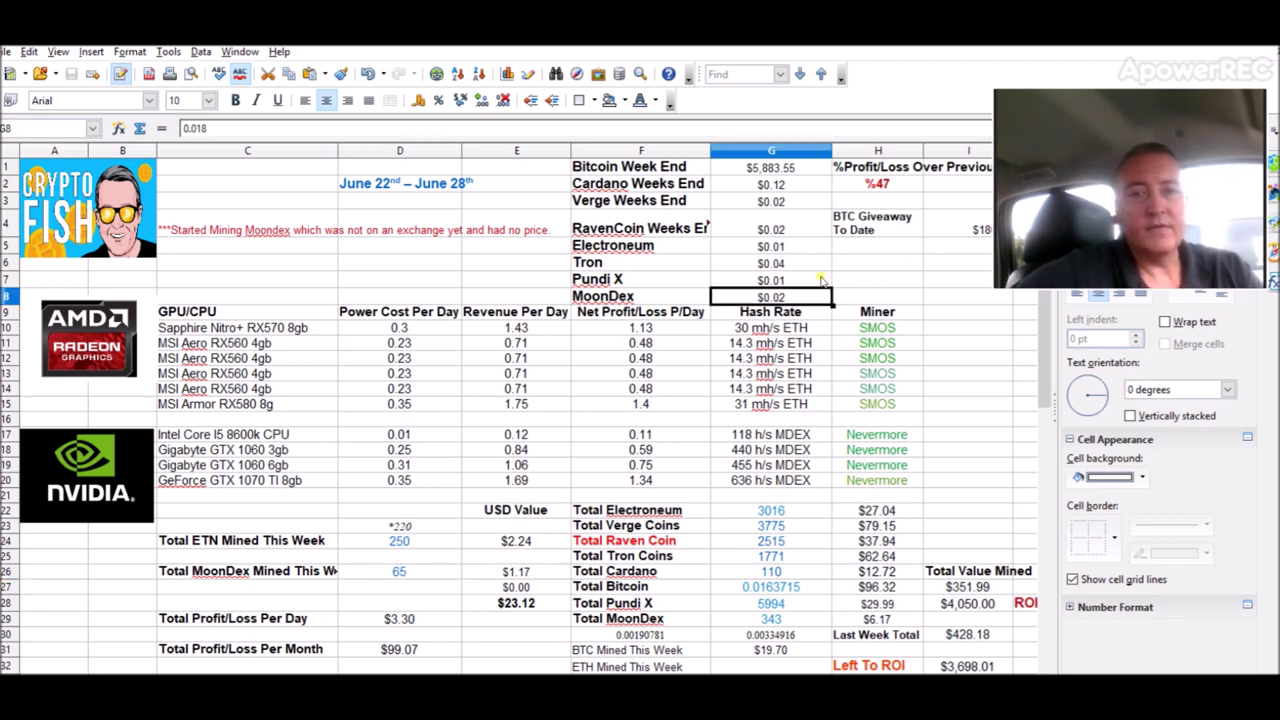
left_click(512, 573)
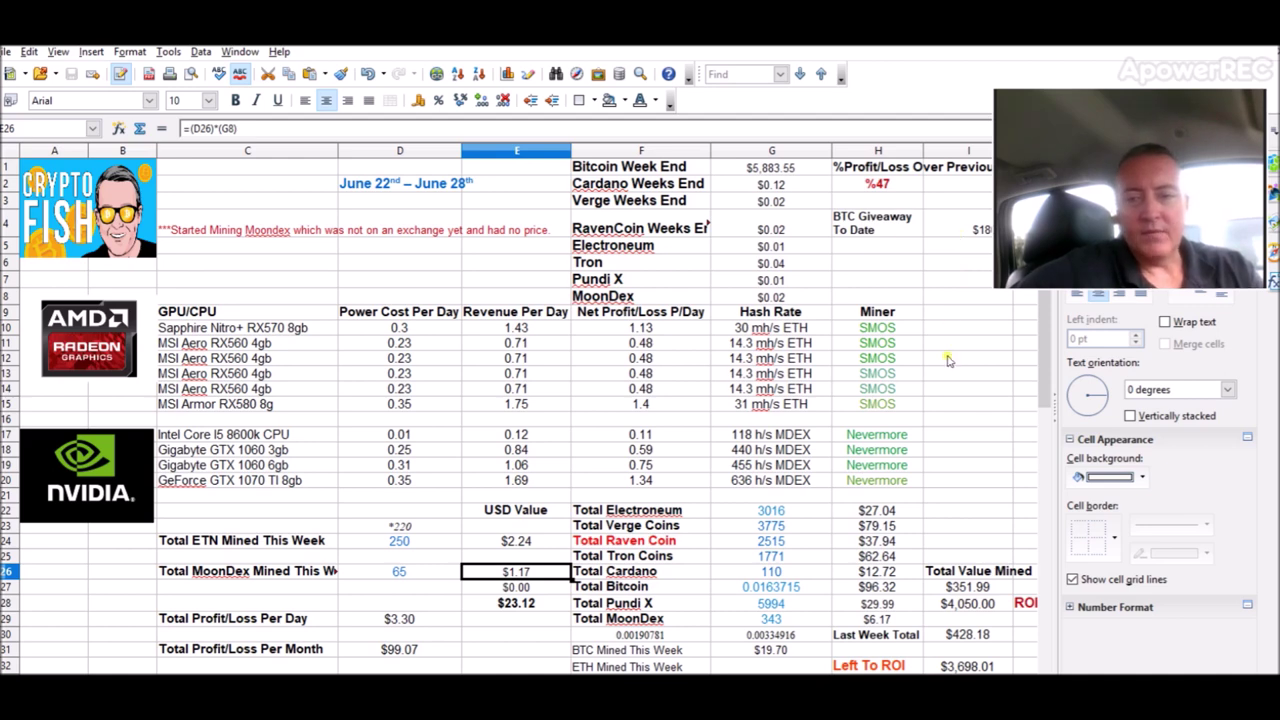
left_click(953, 587)
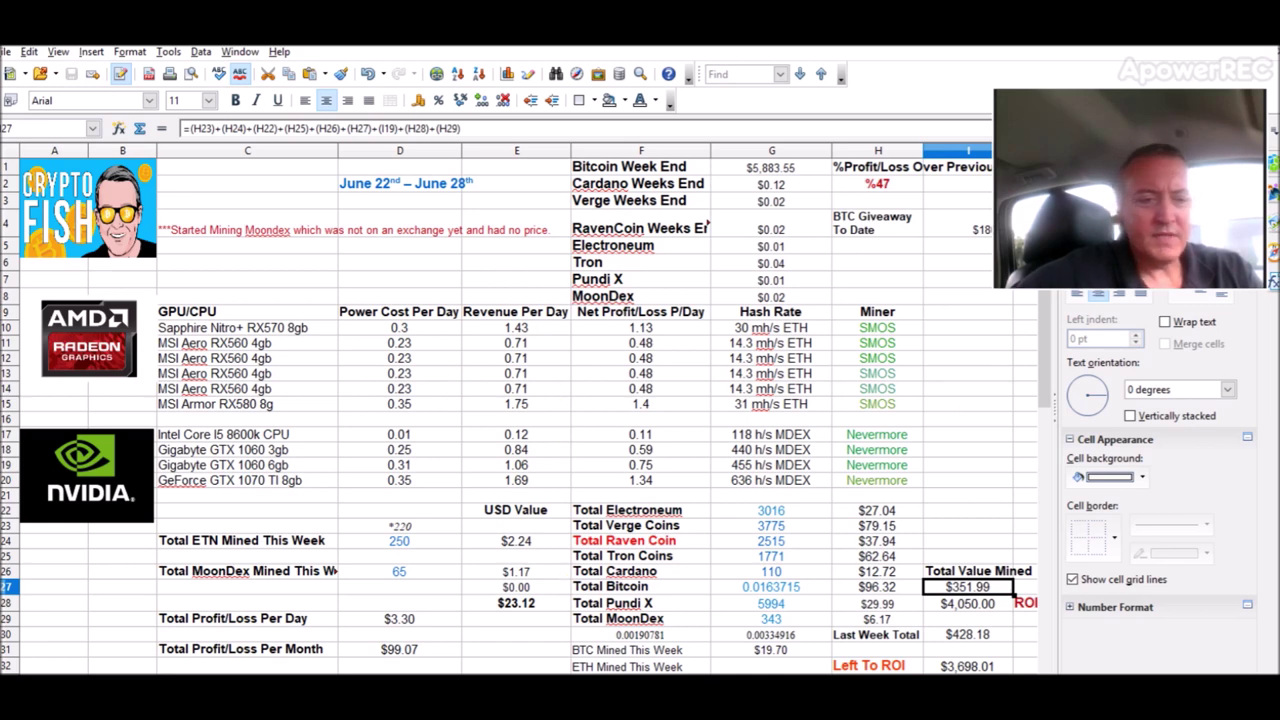
Switch back to the browser and look over the shared masternodes offered in the Pickaxe.MN shop.
left_click(236, 672)
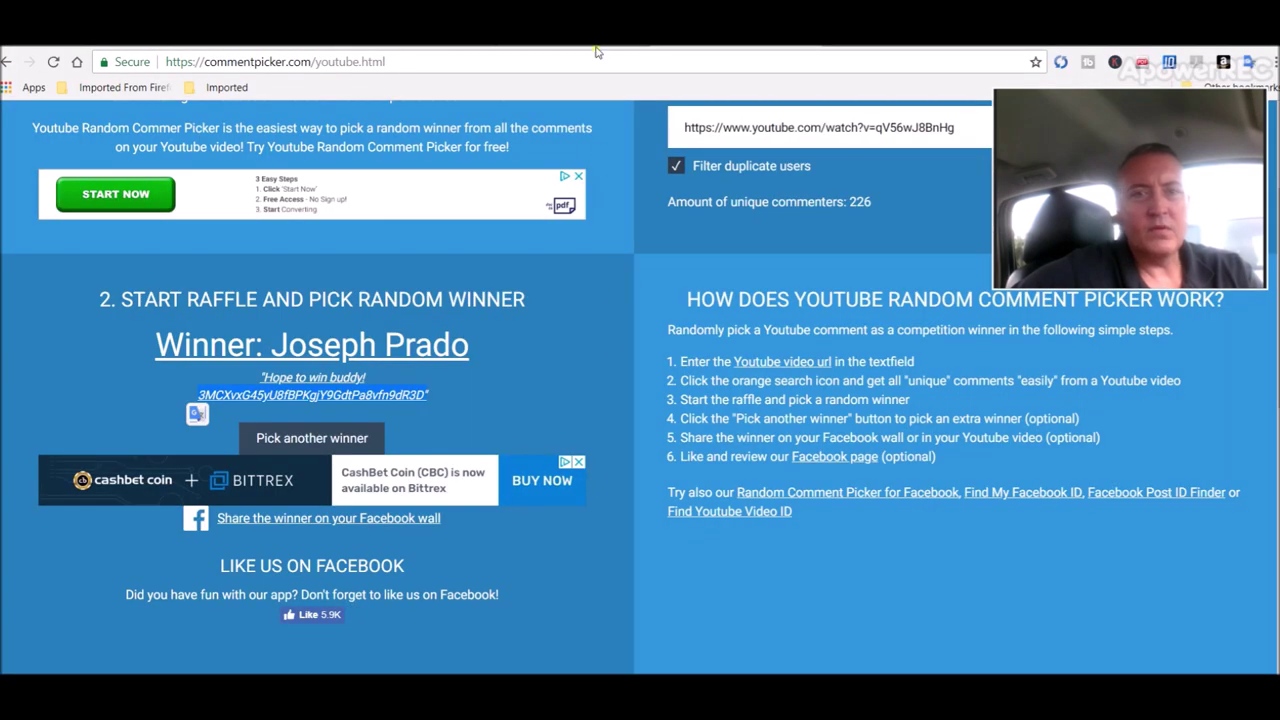
left_click(592, 48)
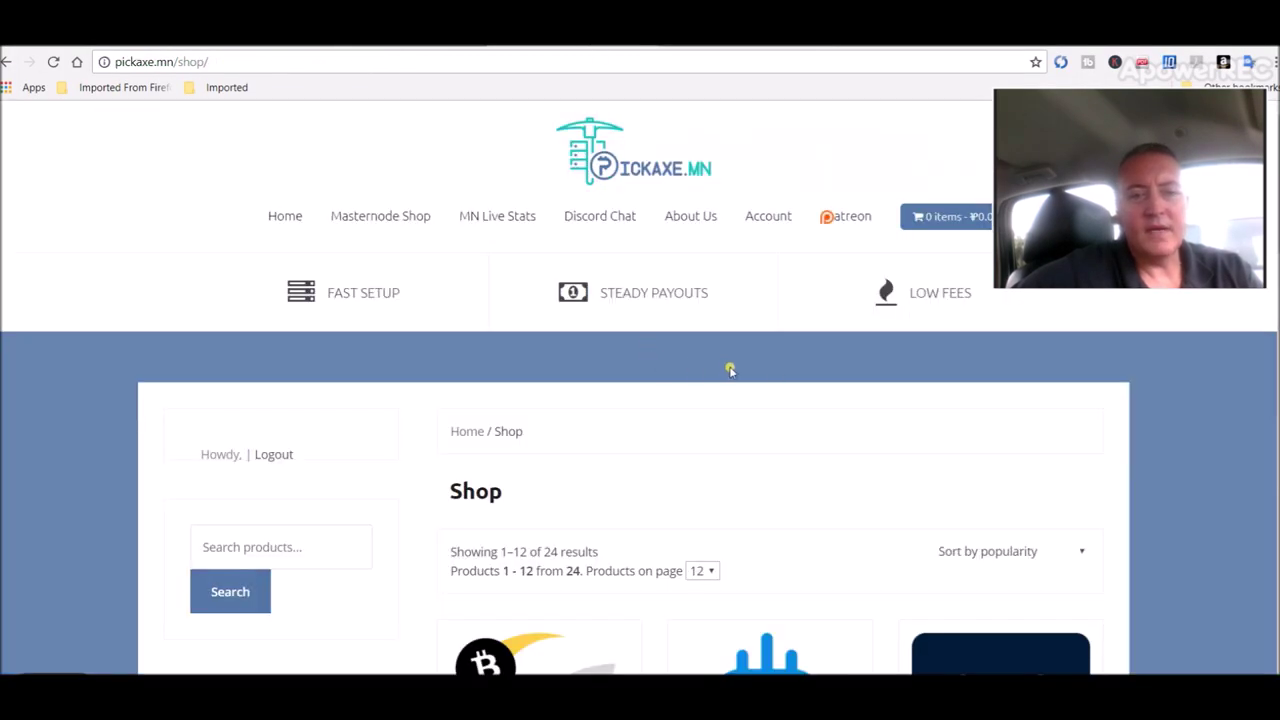
scroll(520, 445, "down", 3)
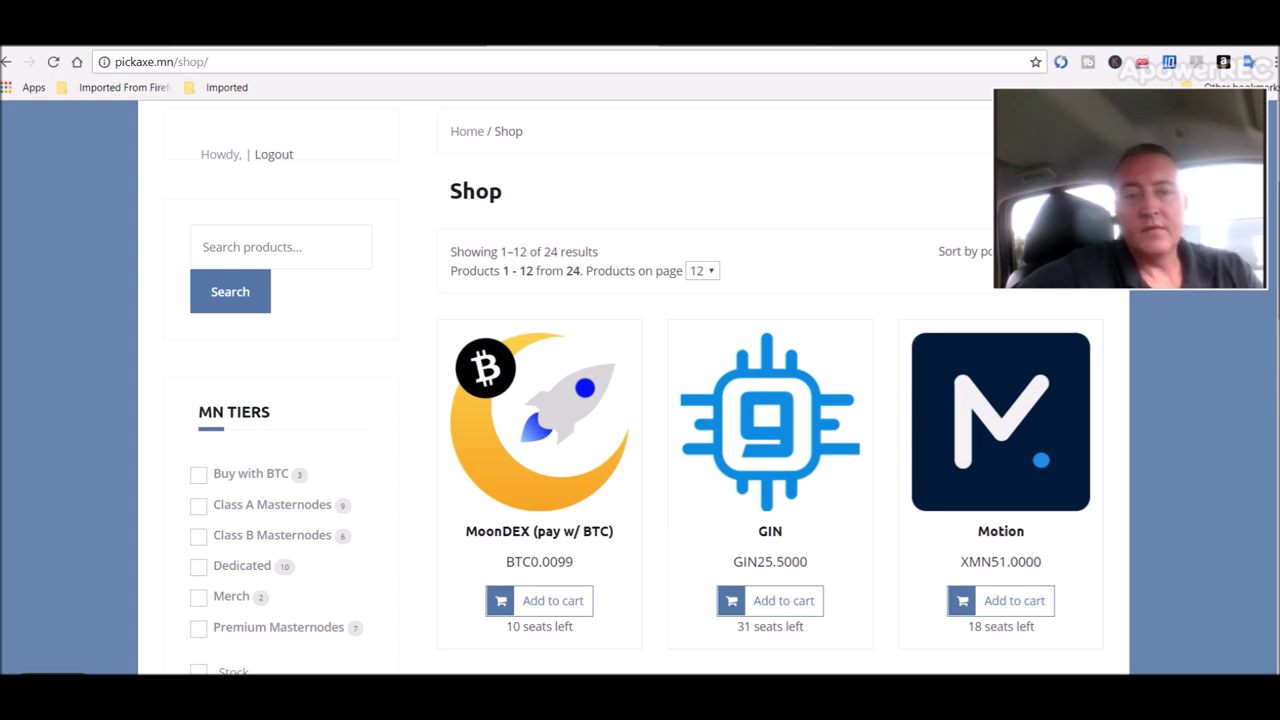
scroll(640, 388, "up", 3)
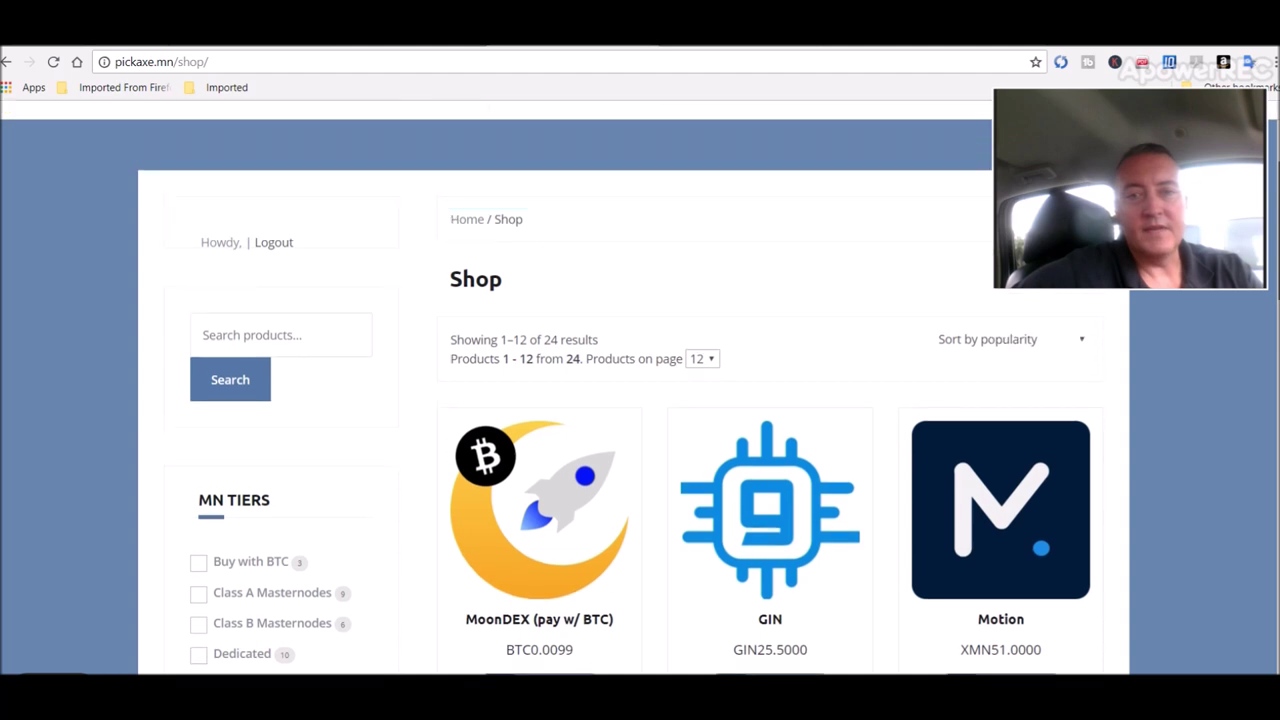
Open the account's order history and copy the .0198 portion of the June 29, 2018 order's BTC total.
mouse_move(760, 213)
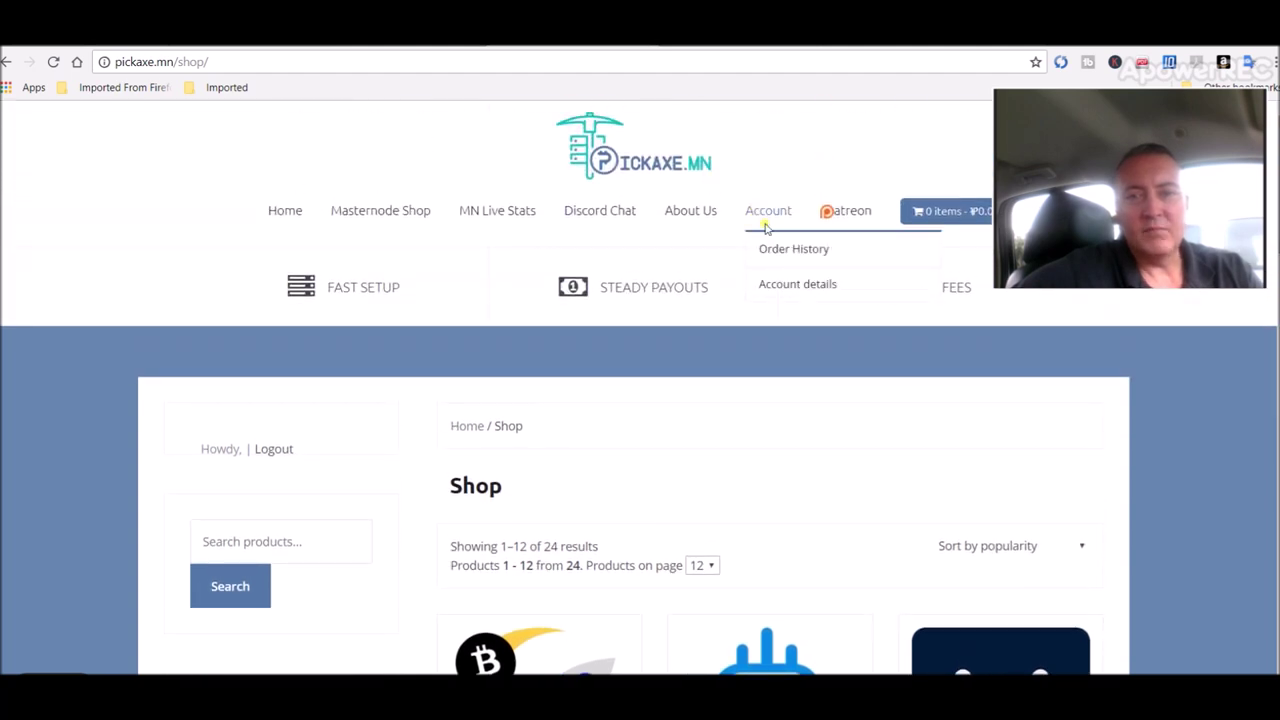
left_click(766, 249)
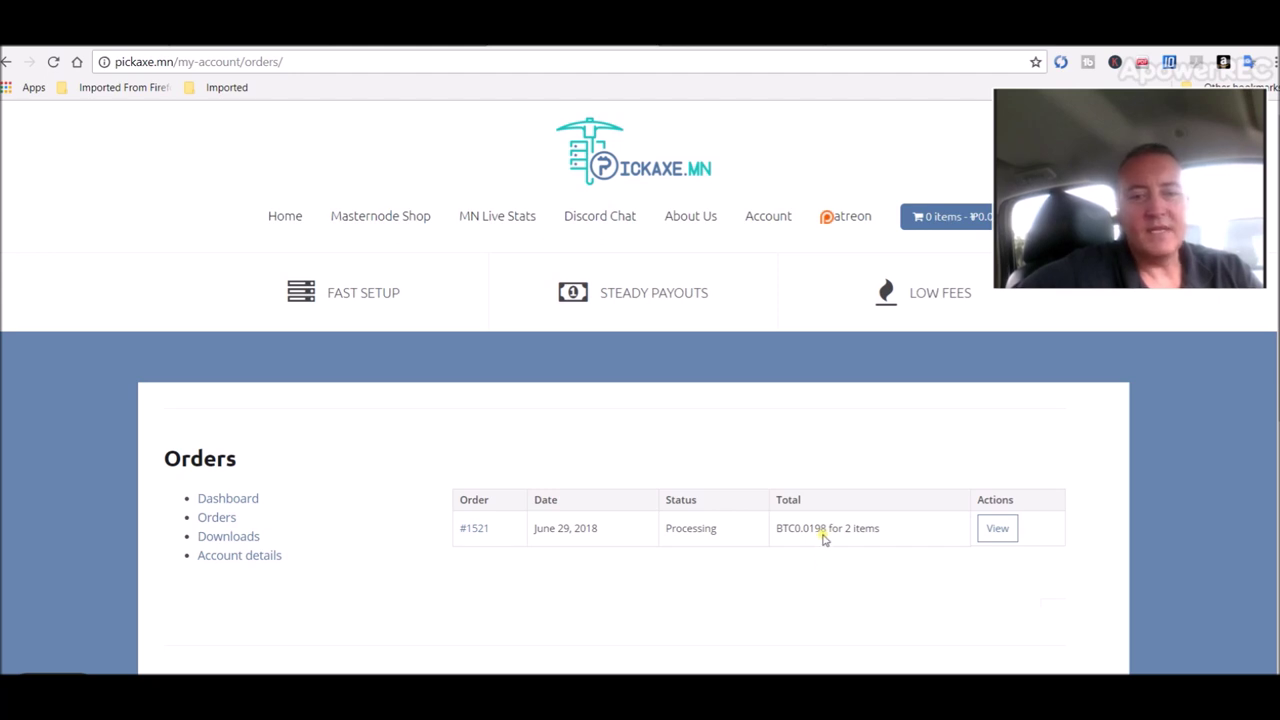
left_click_drag(826, 526, 798, 522)
key("ctrl+c")
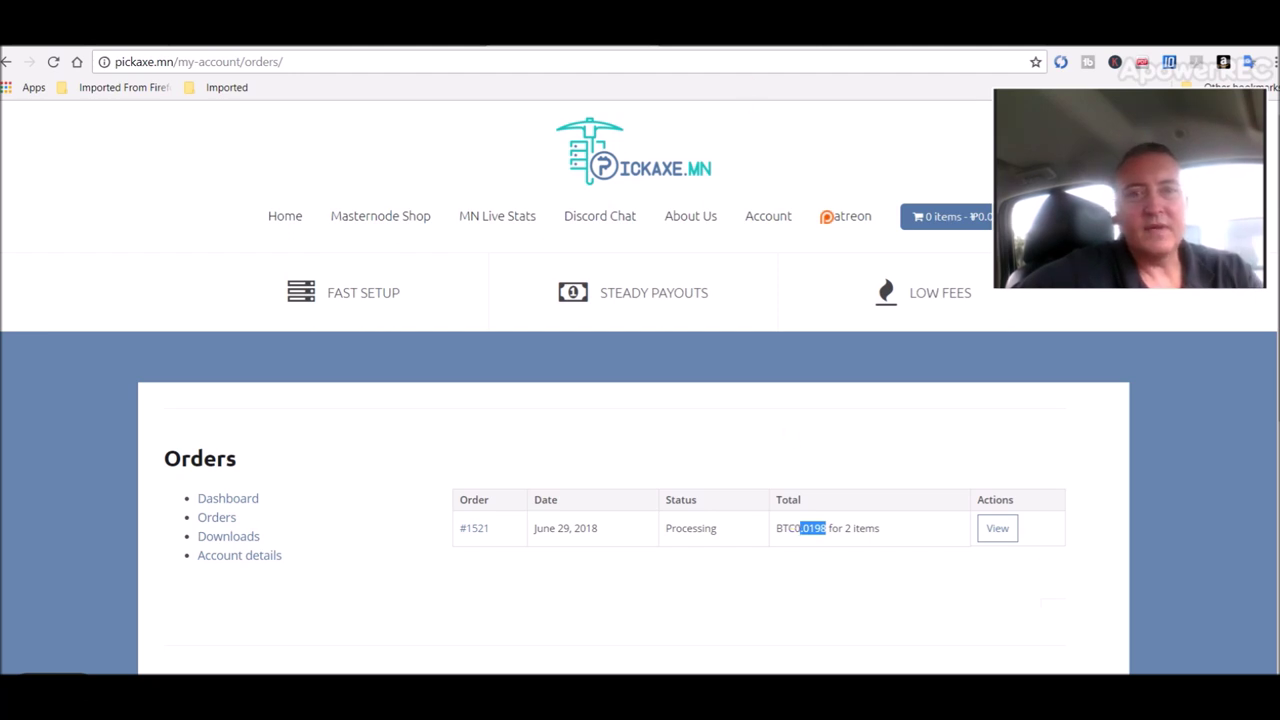
Open Google in a new browser tab and look up the value of .0198 btc to usd.
key("ctrl+t")
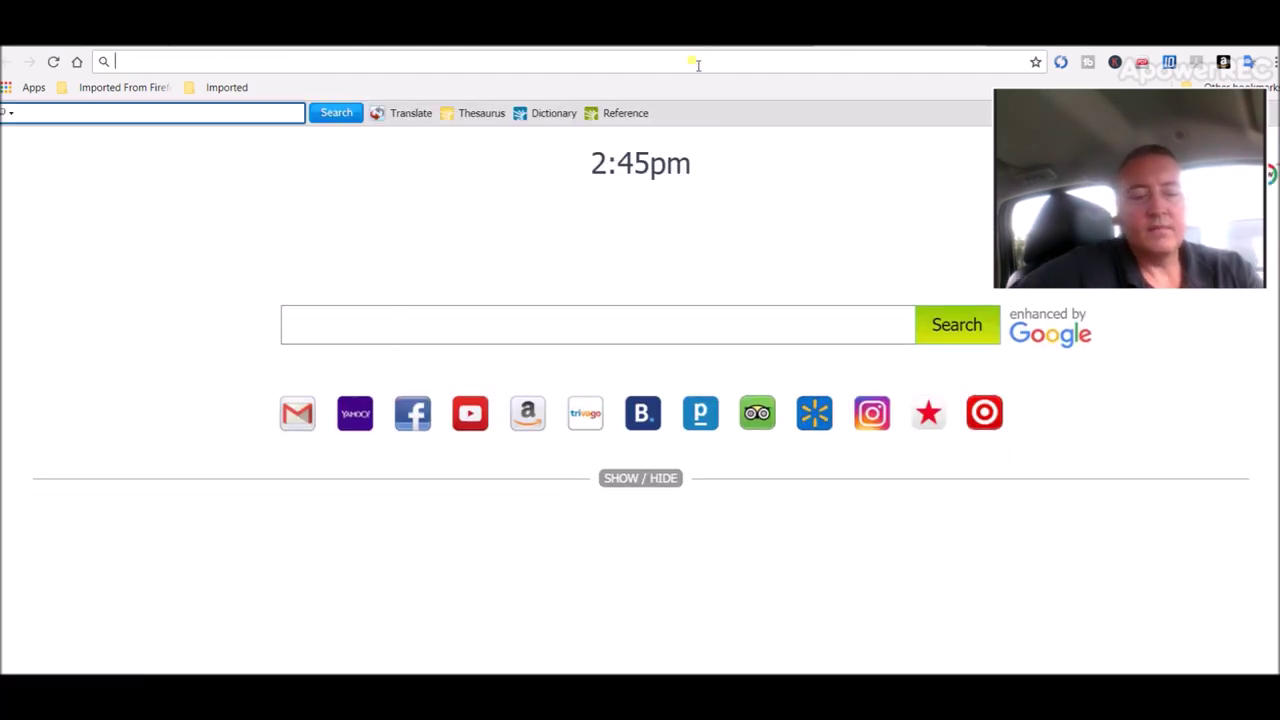
type("google.com")
key("Return")
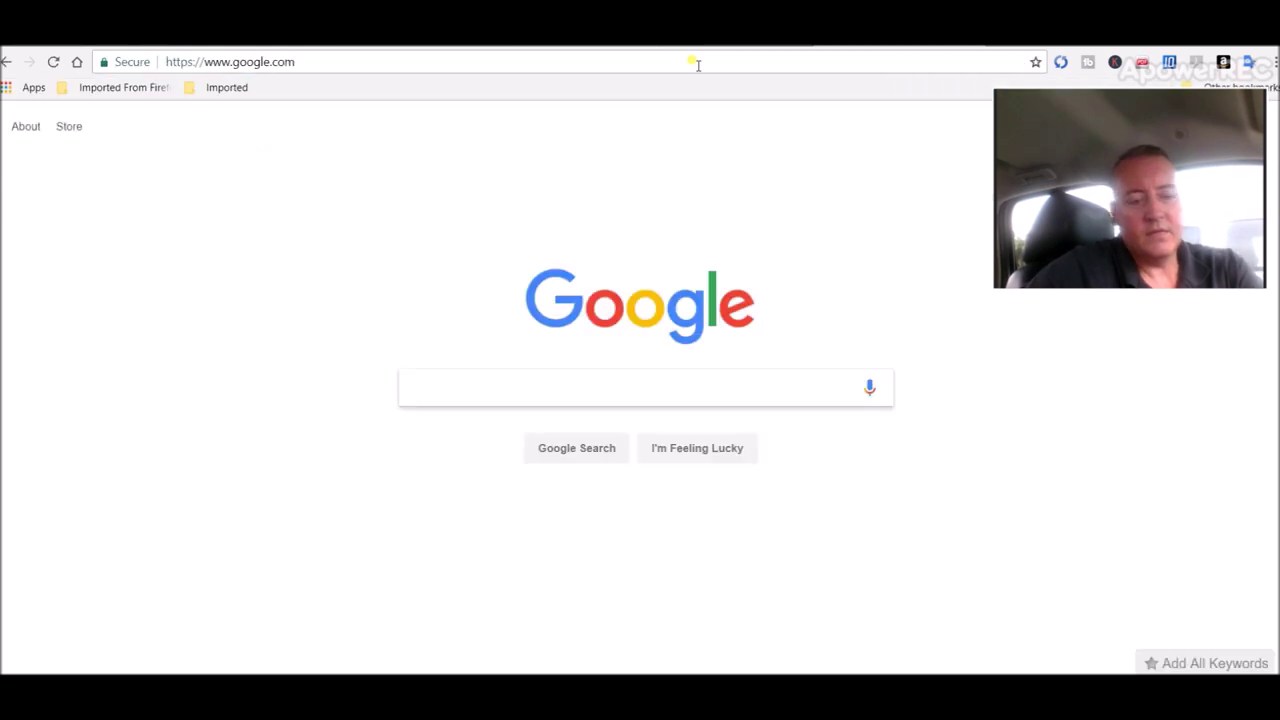
key("ctrl+v")
type("bt")
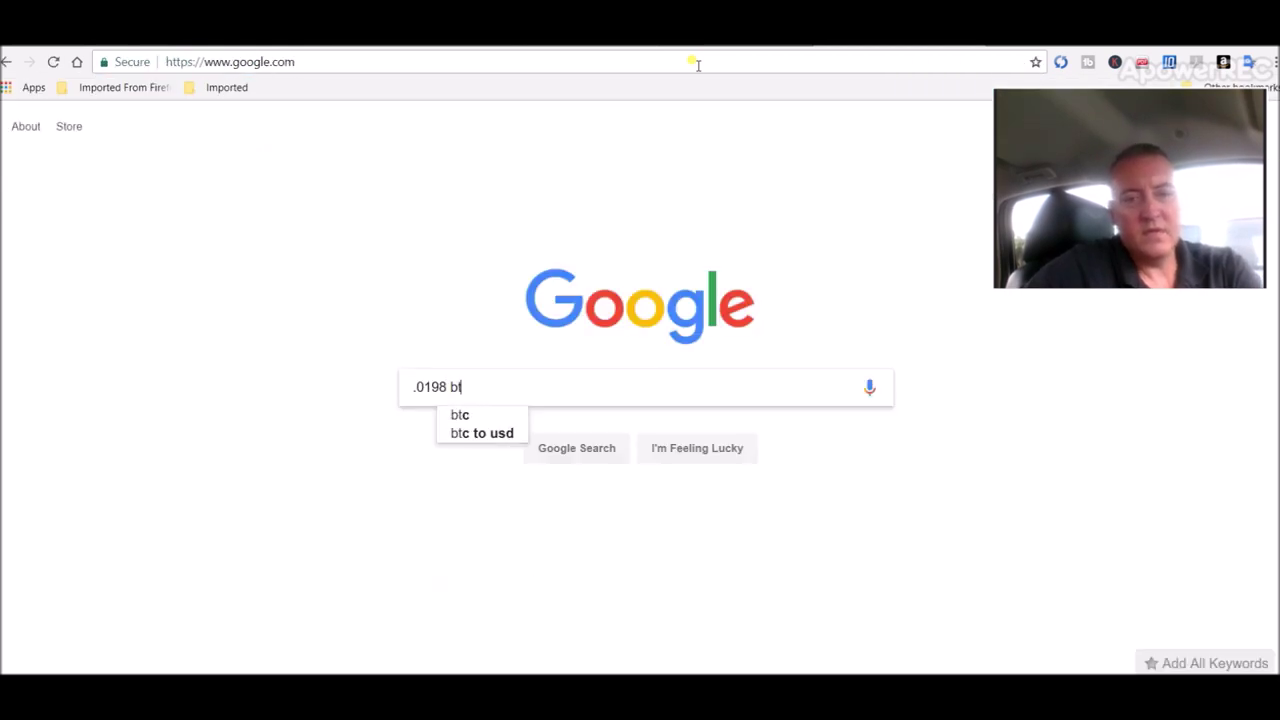
type("c to usd")
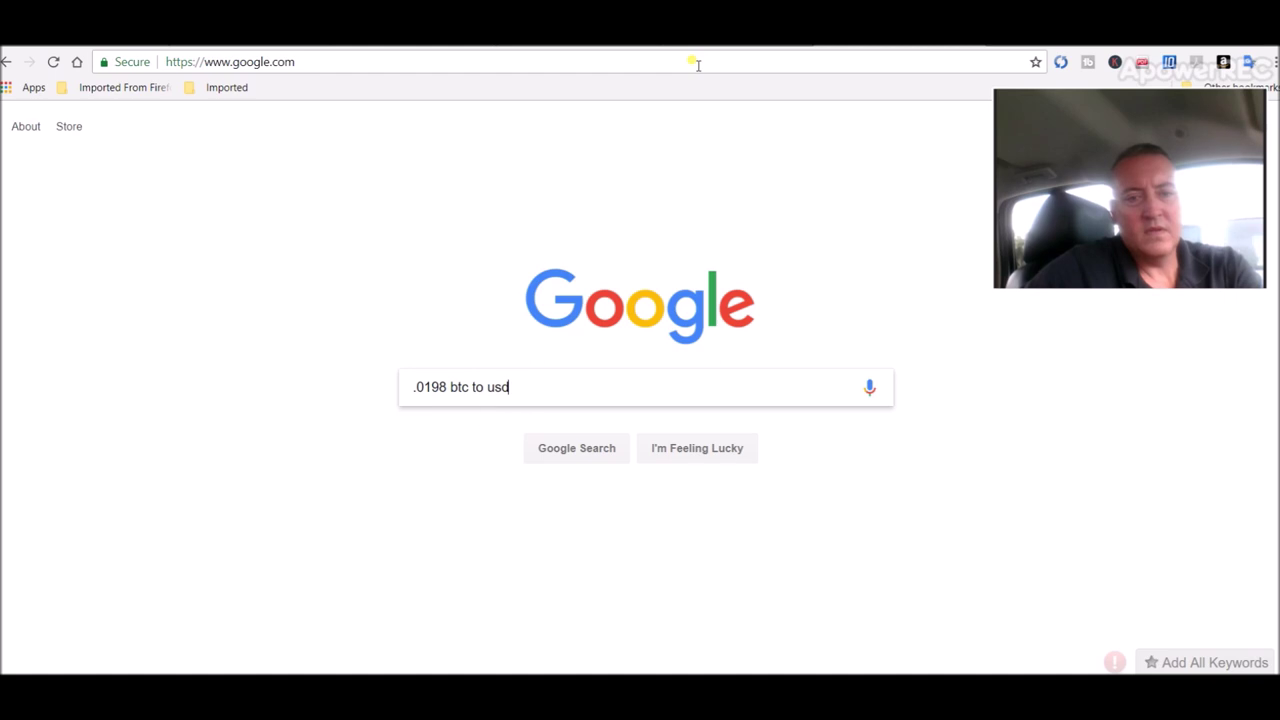
key("Return")
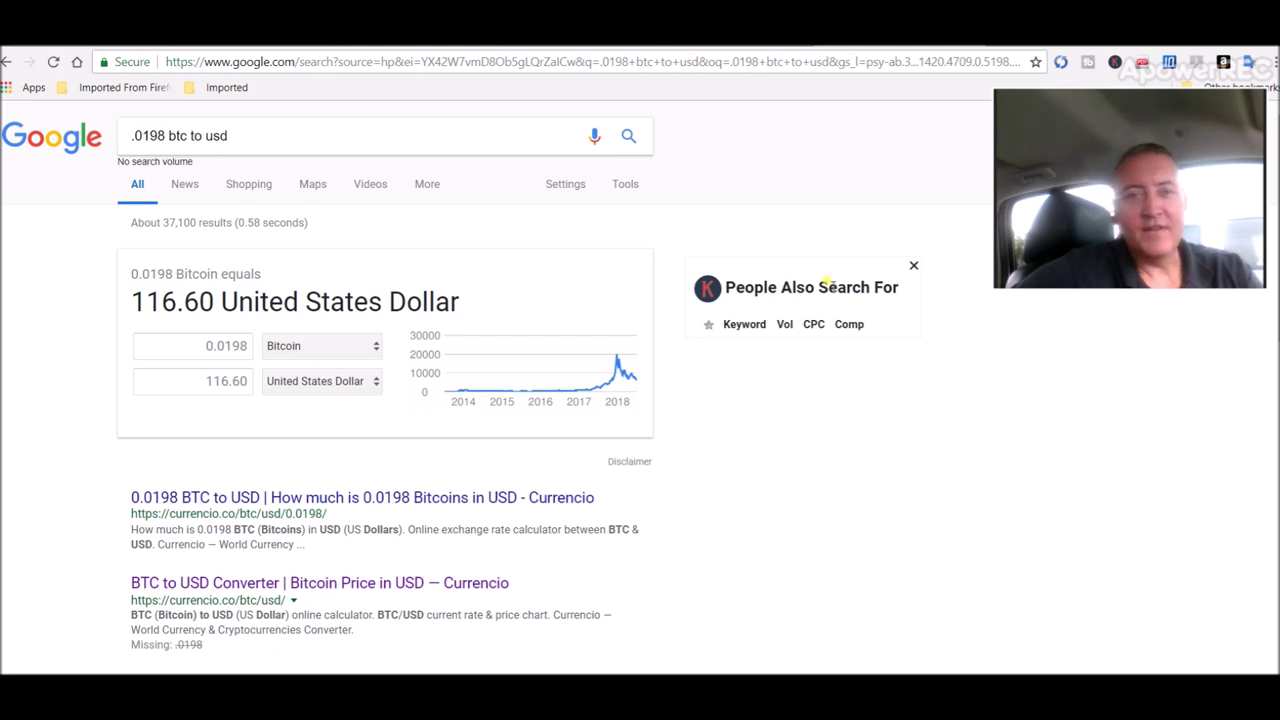
Switch to the June 29th – July 5th sheet, select the total MoonDex amount, and bring up the calculator beside it.
key("ctrl+Tab")
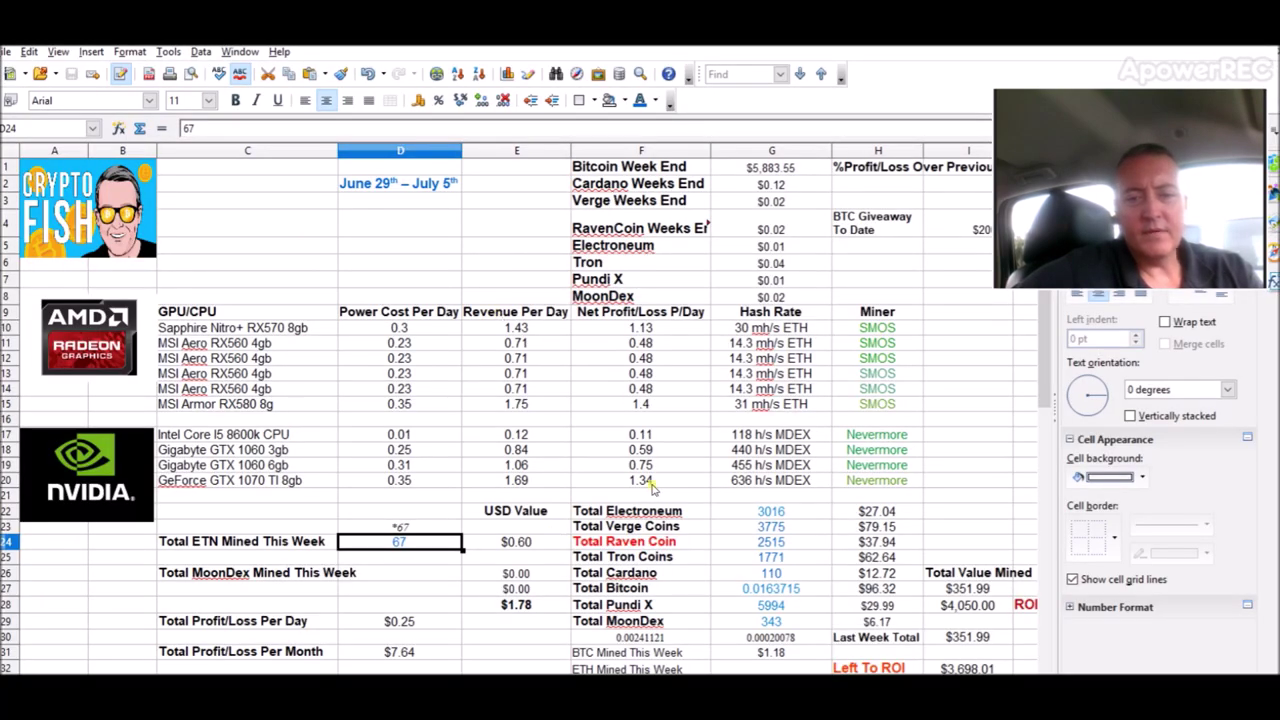
left_click(731, 620)
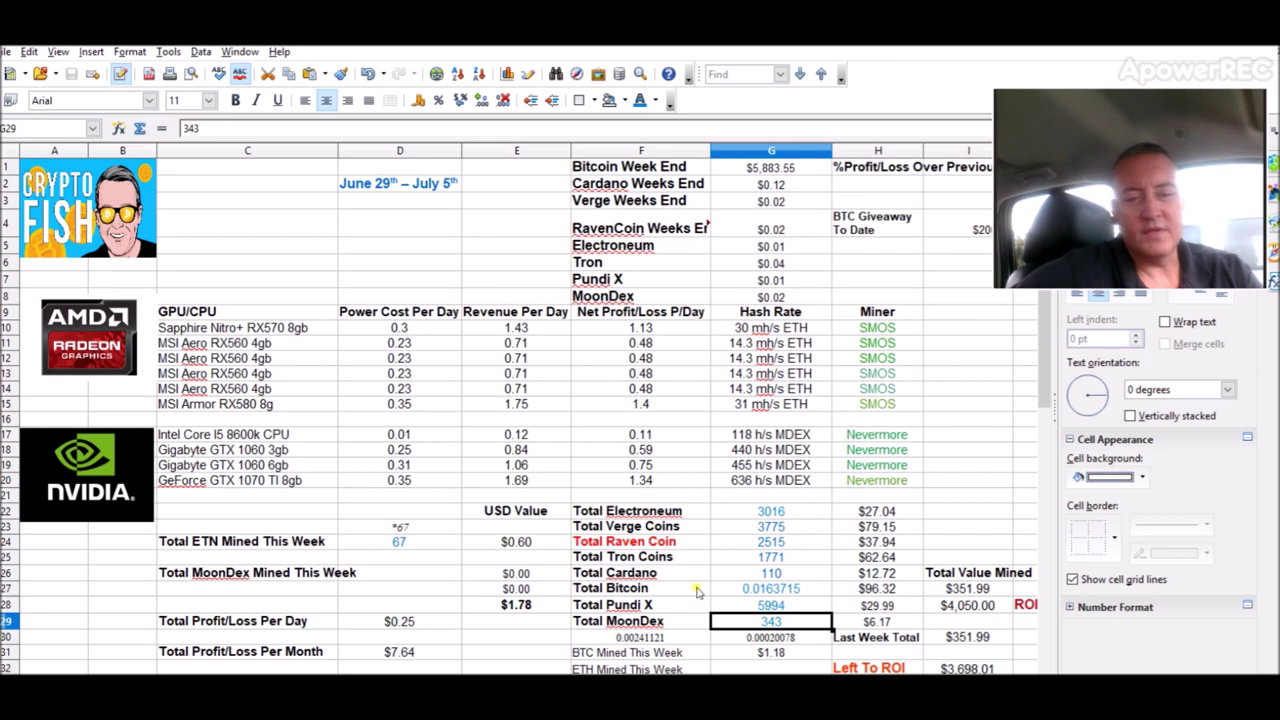
key("XF86Calculator")
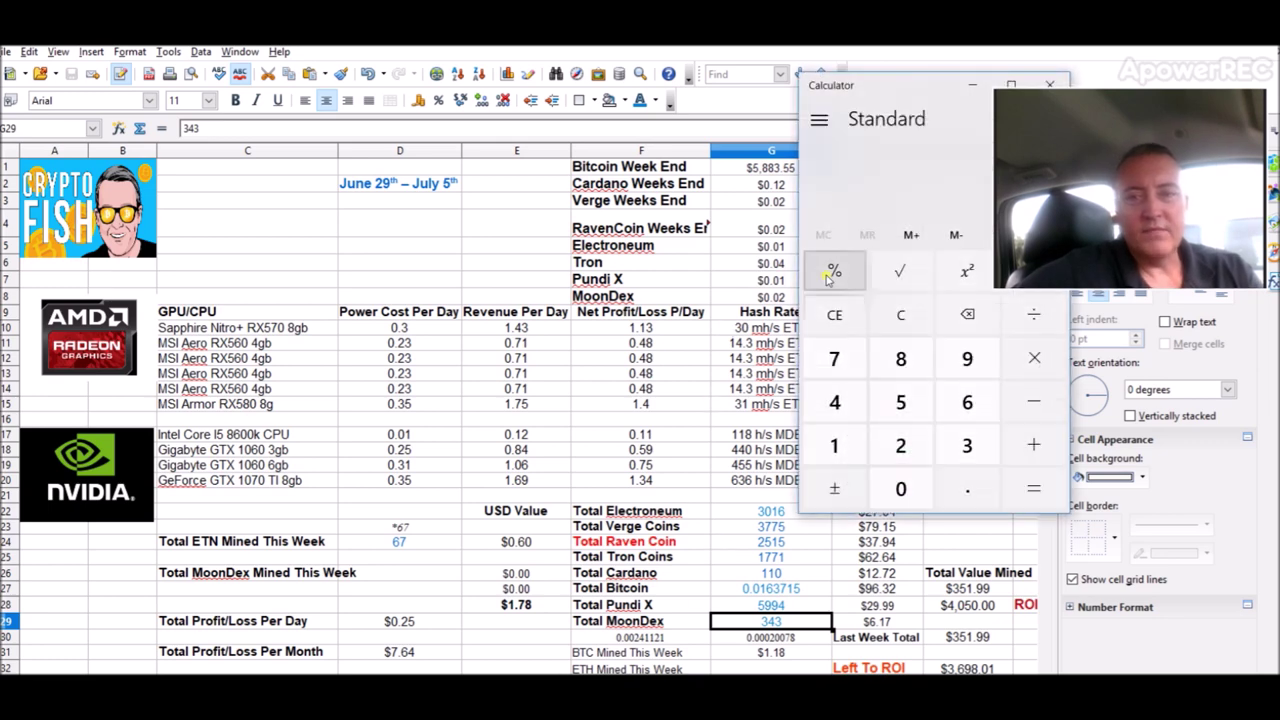
left_click_drag(891, 91, 666, 86)
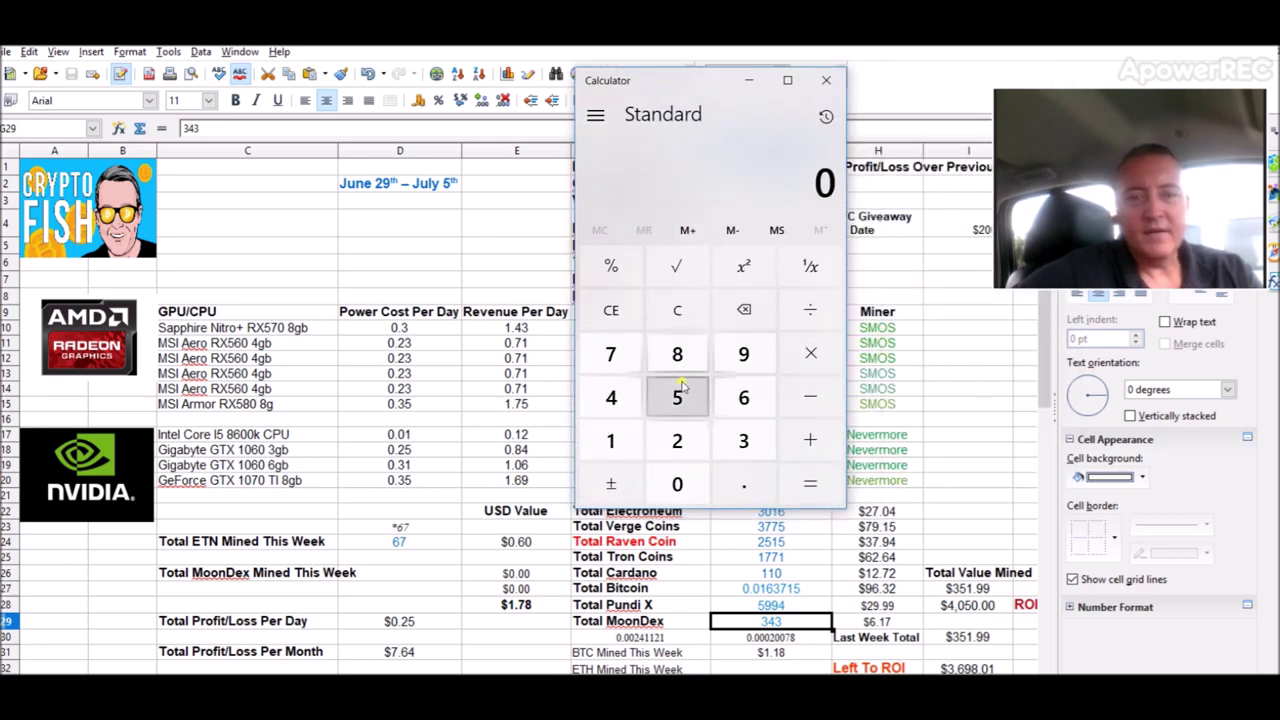
Calculate 343 minus 65 for the MoonDex coins and move the calculator clear of the MoonDex row.
left_click(743, 440)
left_click(633, 406)
left_click(743, 437)
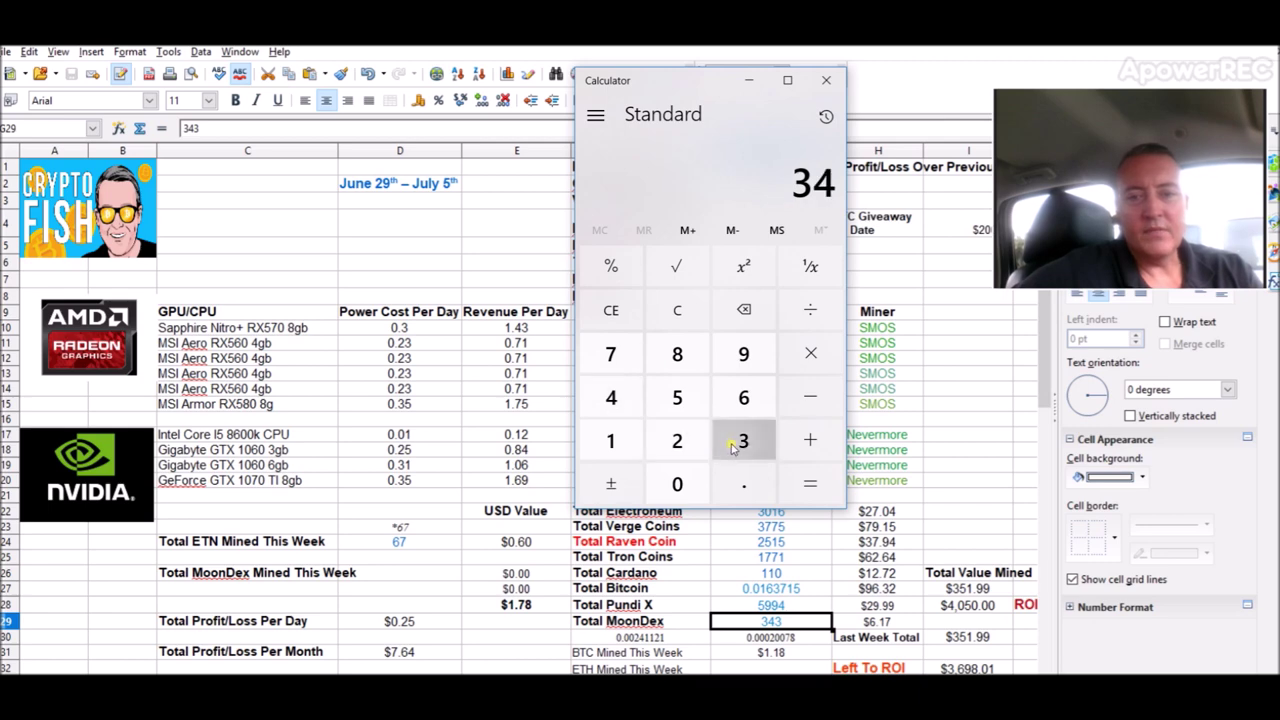
left_click(808, 400)
left_click(735, 405)
left_click(677, 400)
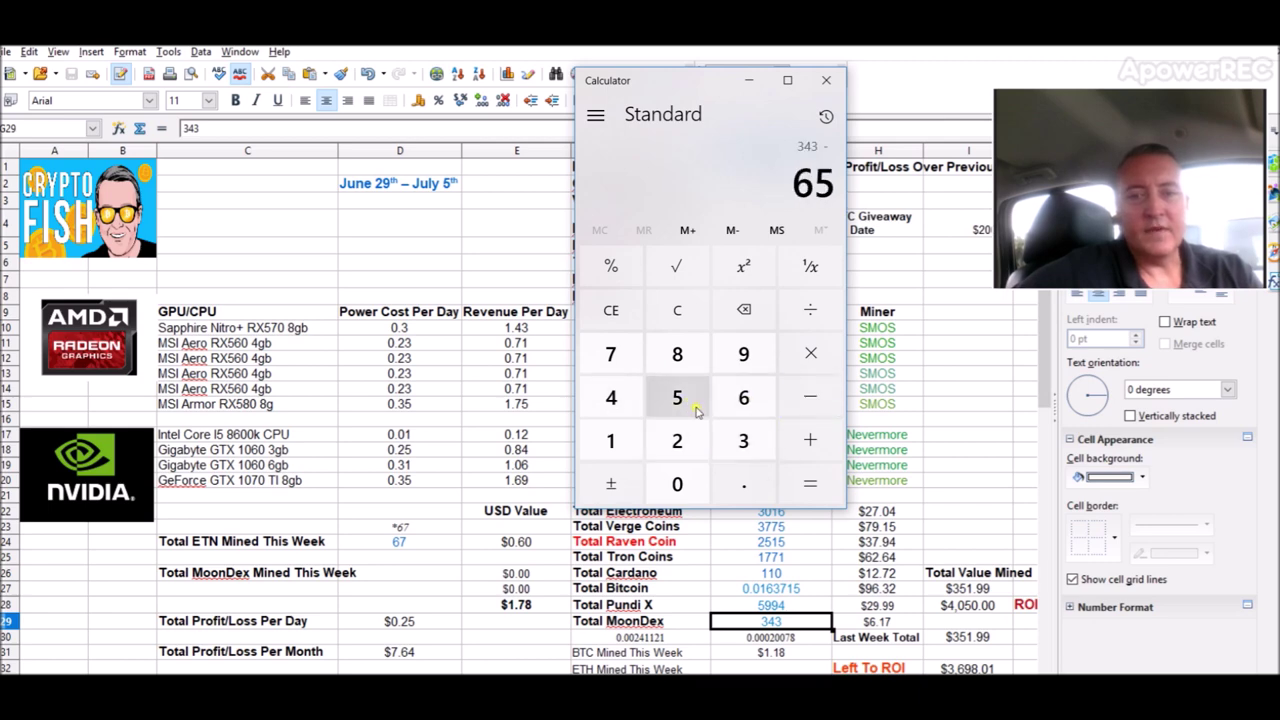
left_click(805, 488)
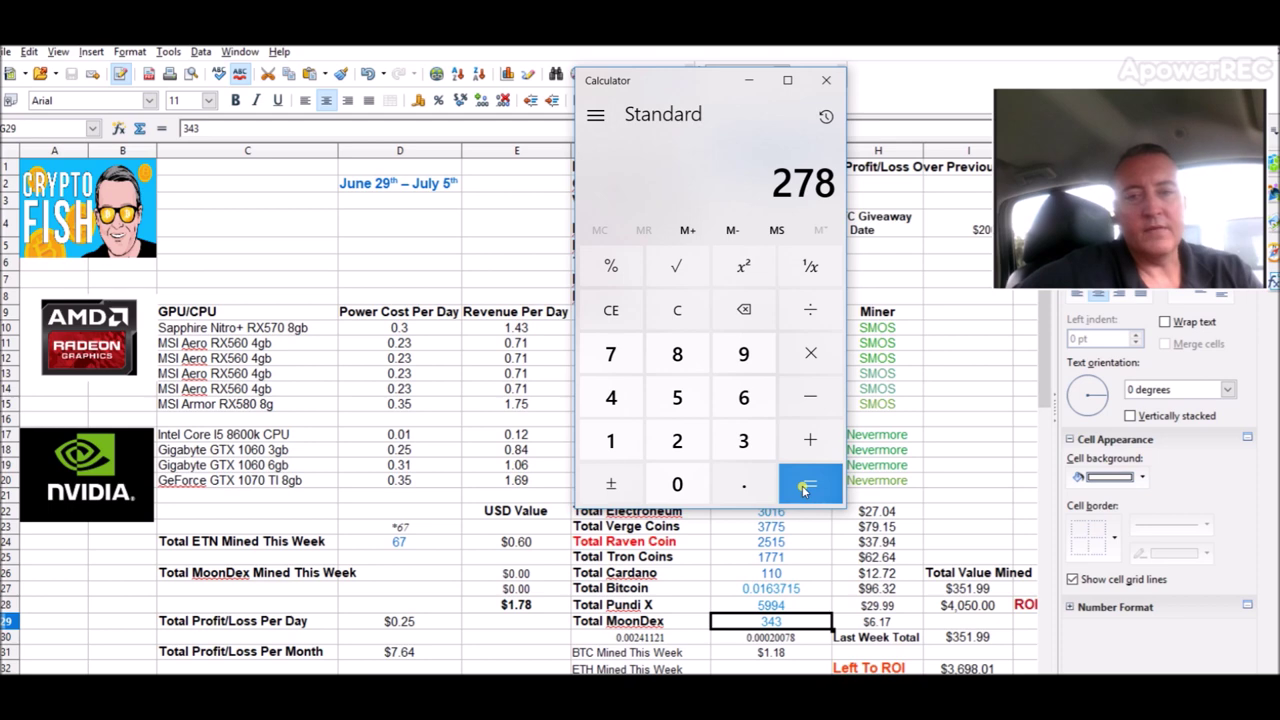
left_click_drag(692, 80, 602, 58)
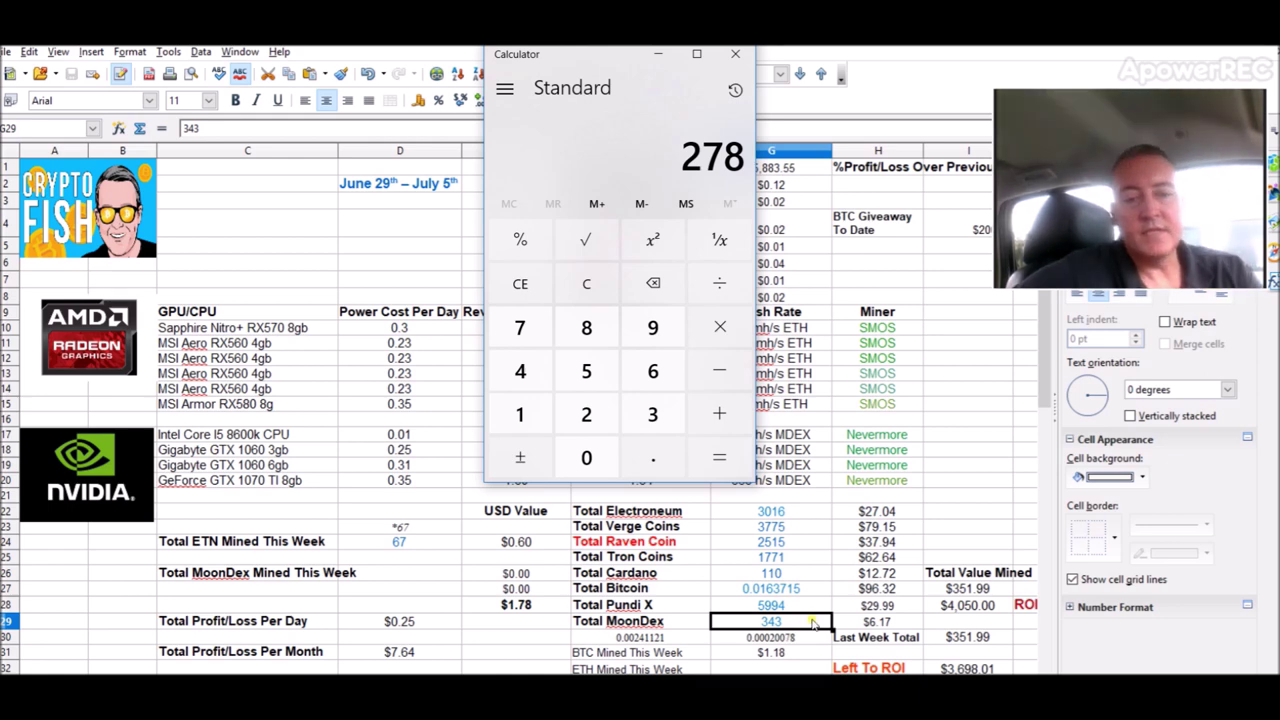
Switch back to the browser's Pickaxe.MN orders page, clear the text selection, and review the June 29, 2018 order.
key("alt+Tab")
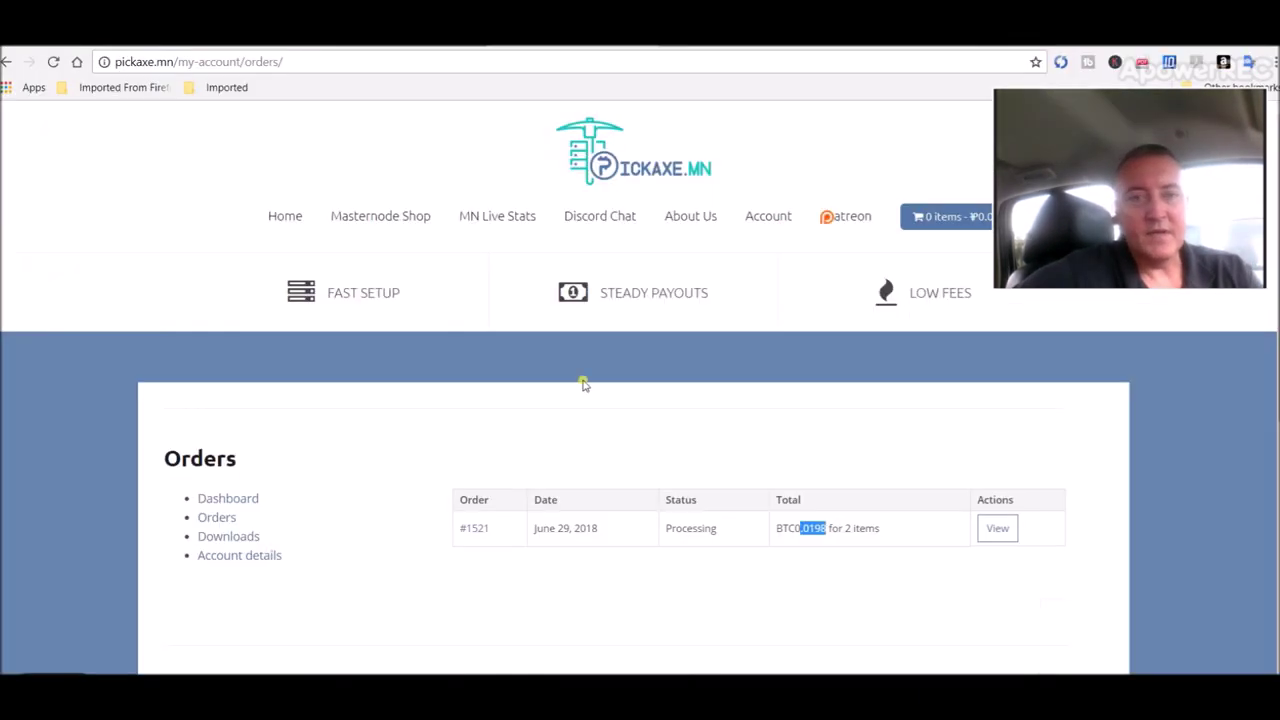
left_click(832, 567)
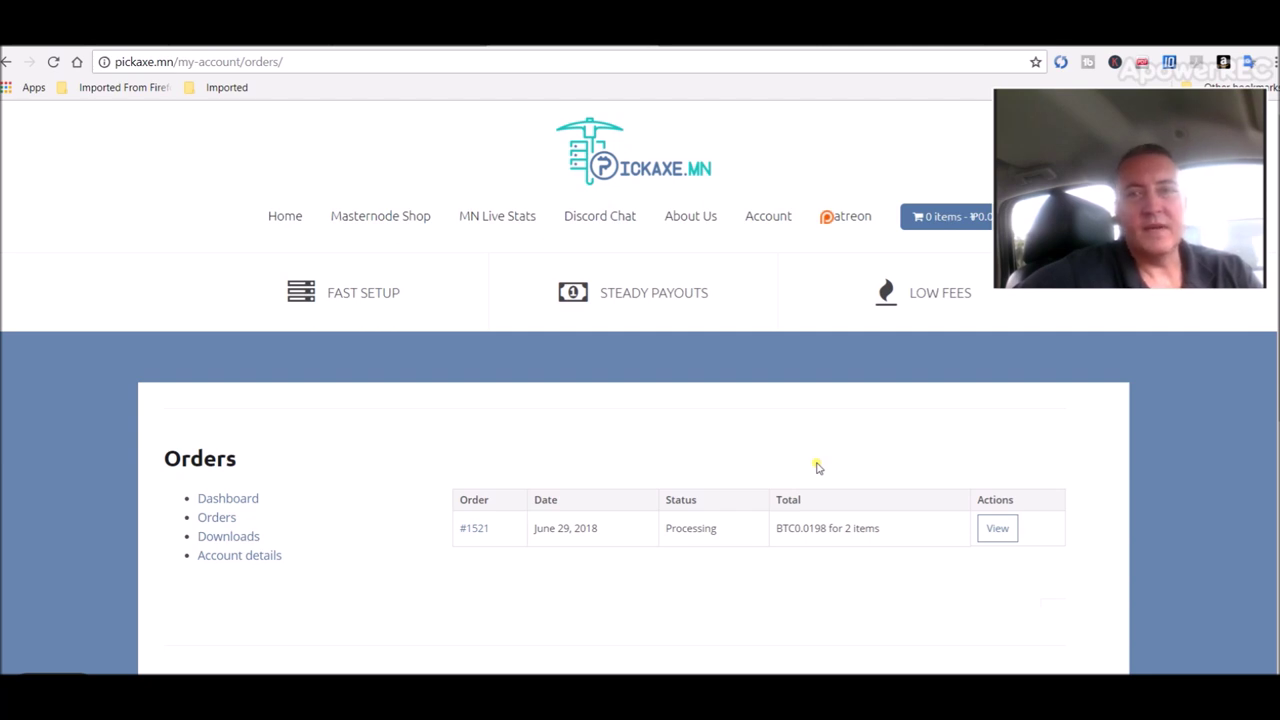
Check the Mining Pool Hub coin balances against the June 29th – July 5th sheet, and return to the comment picker's raffle winner.
left_click(395, 40)
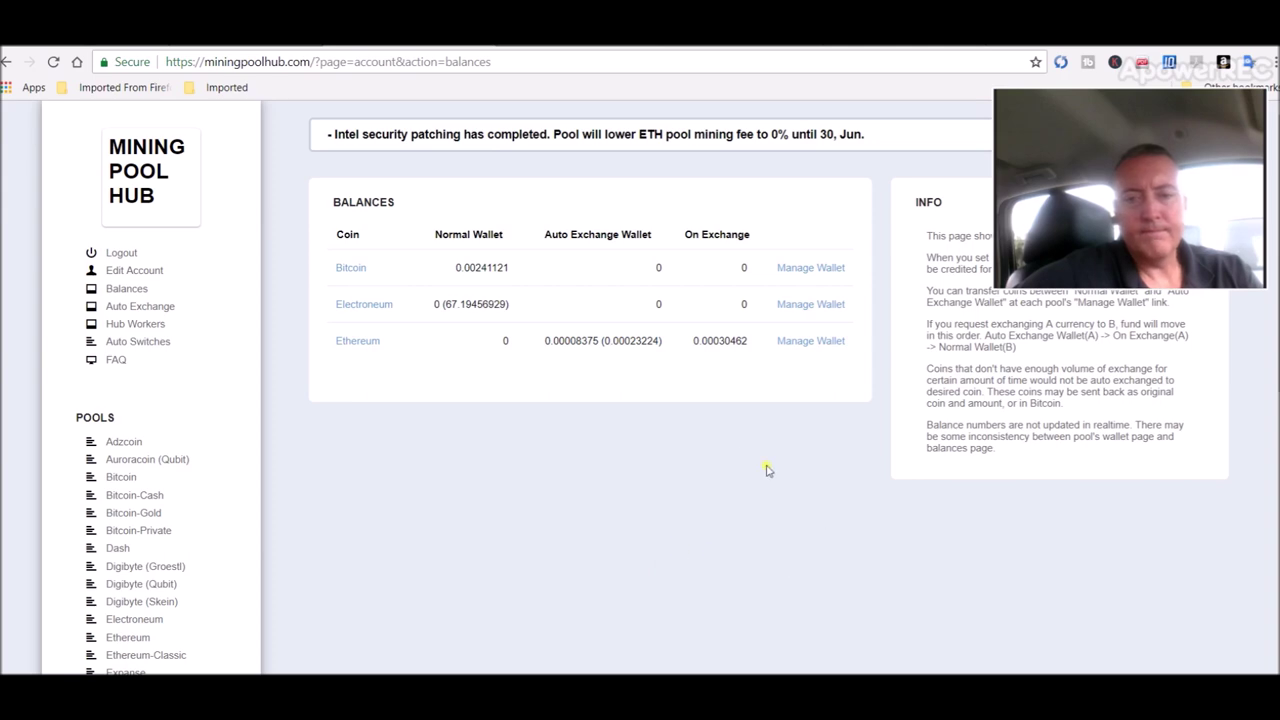
key("alt+Tab")
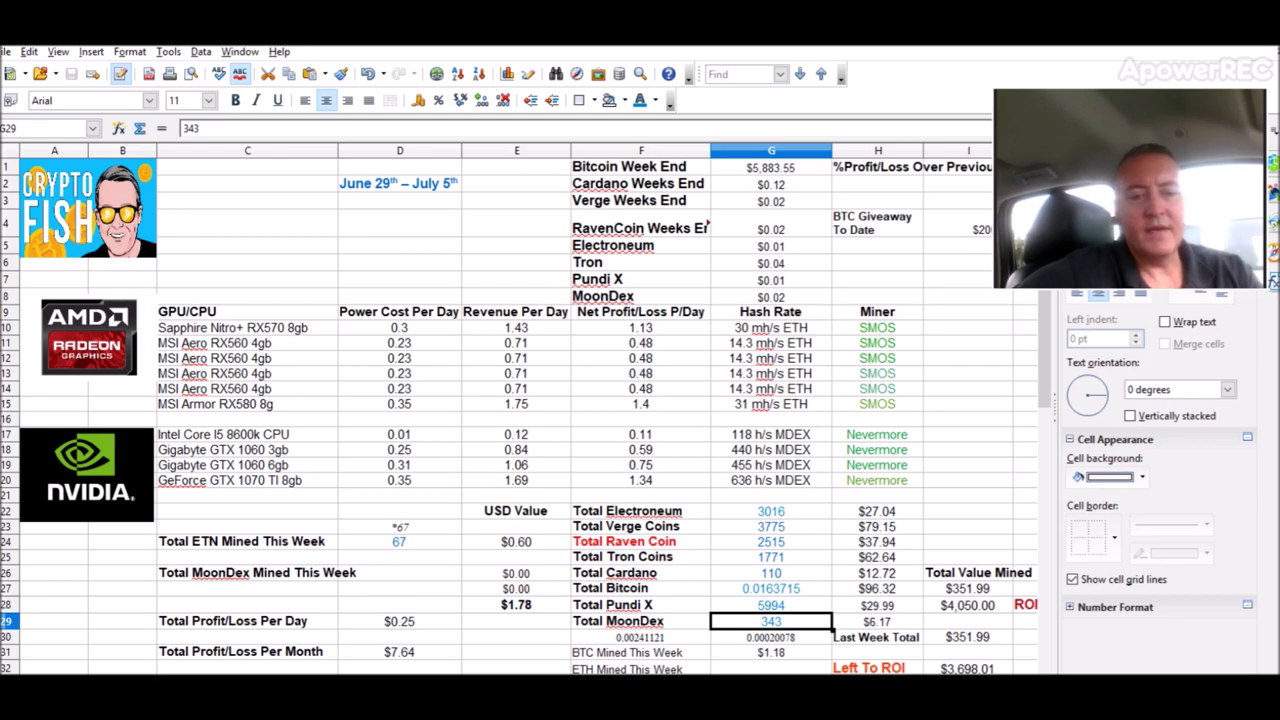
key("alt+Tab")
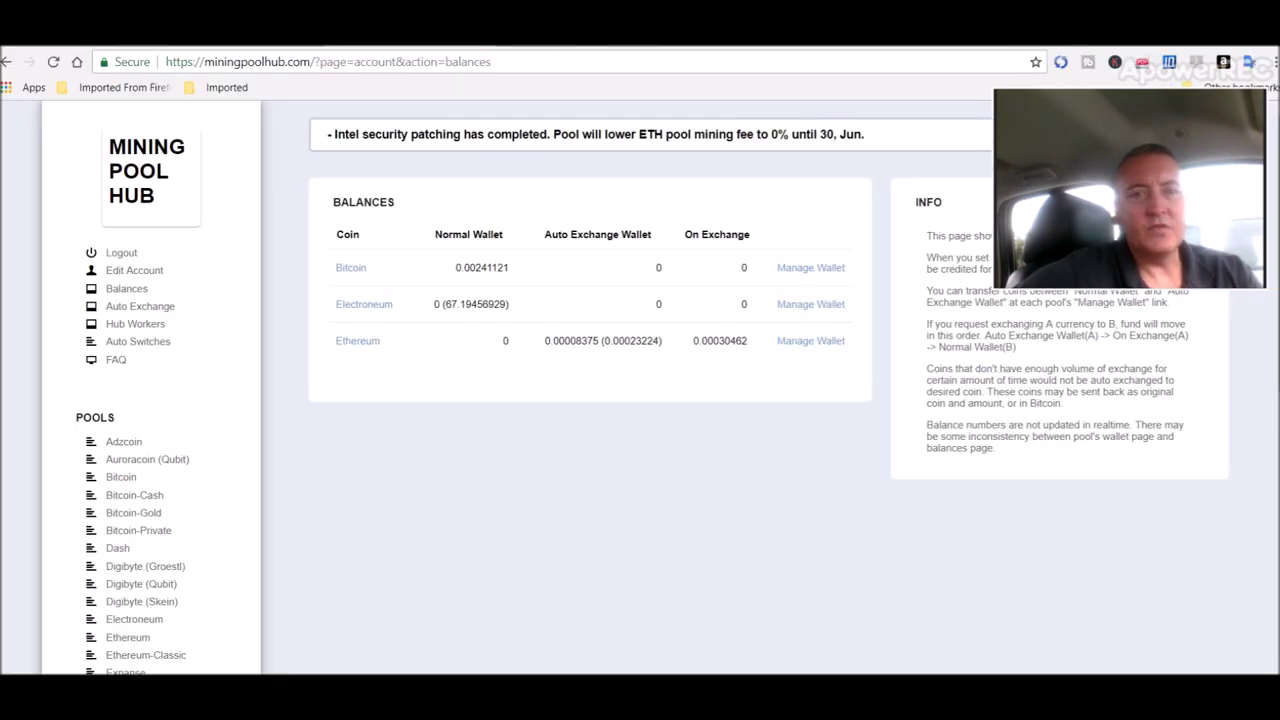
key("ctrl+Tab")
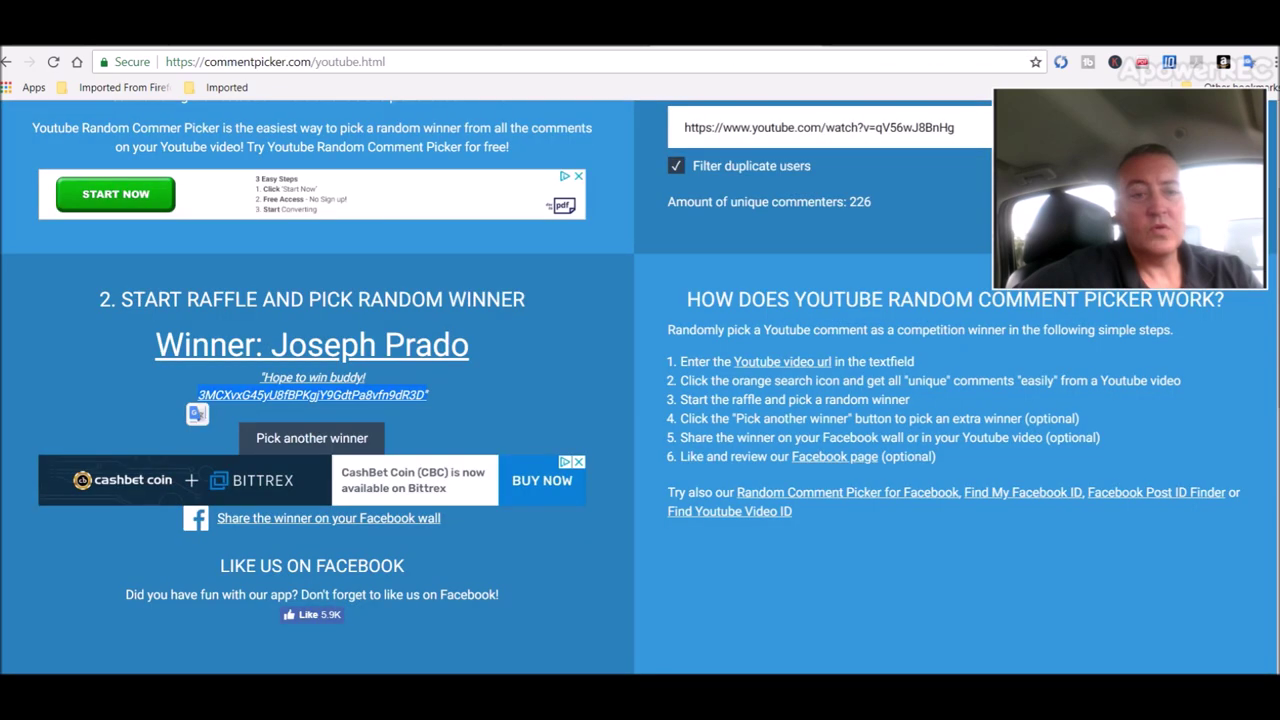